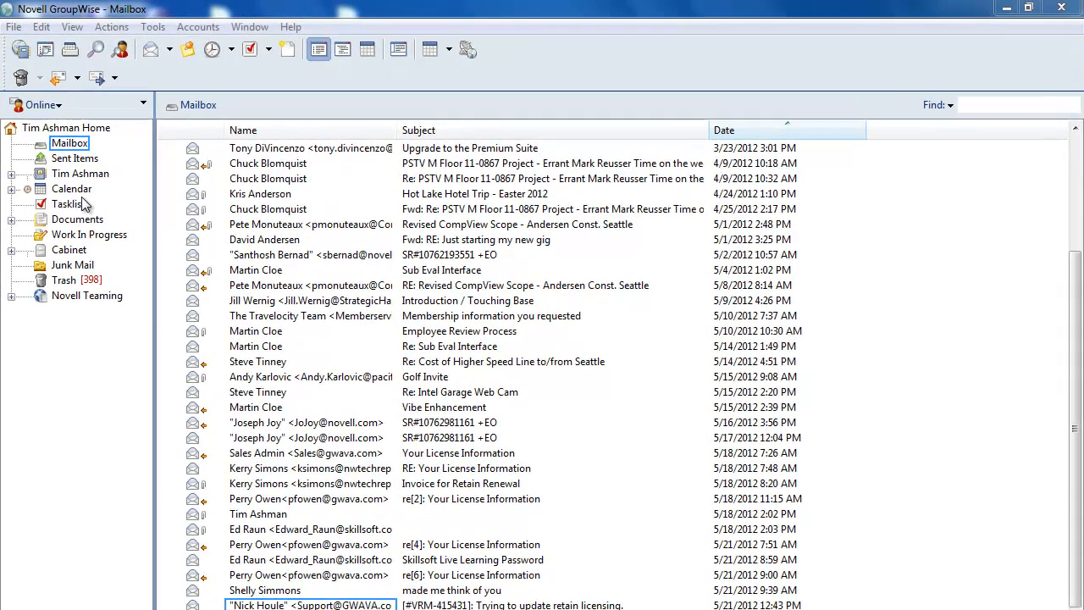
Show the calendar in month view and check item-creation options for May 22 without creating anything
left_click(73, 189)
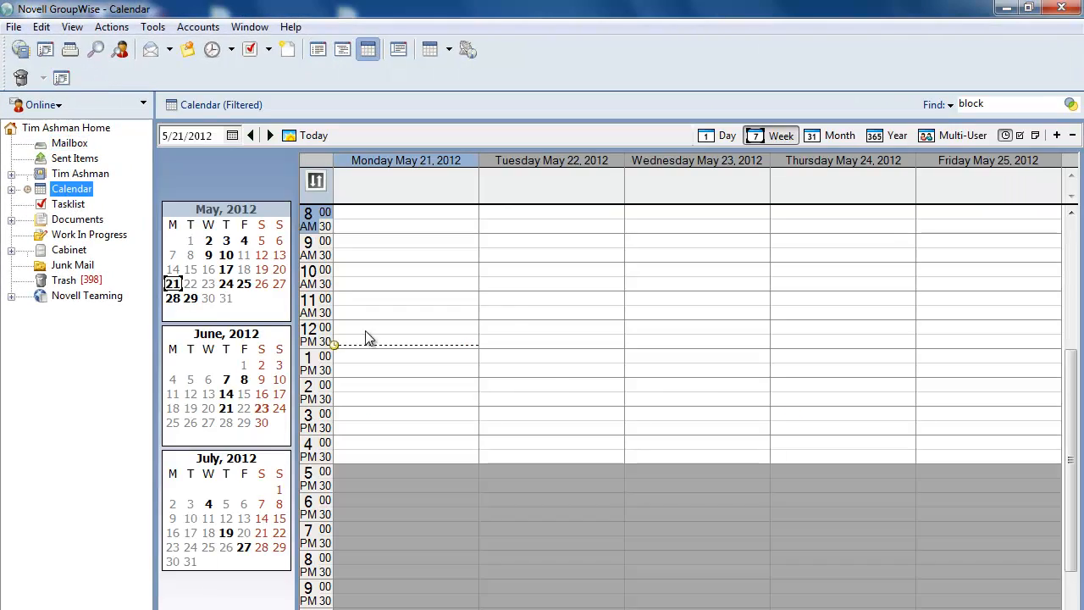
left_click(835, 134)
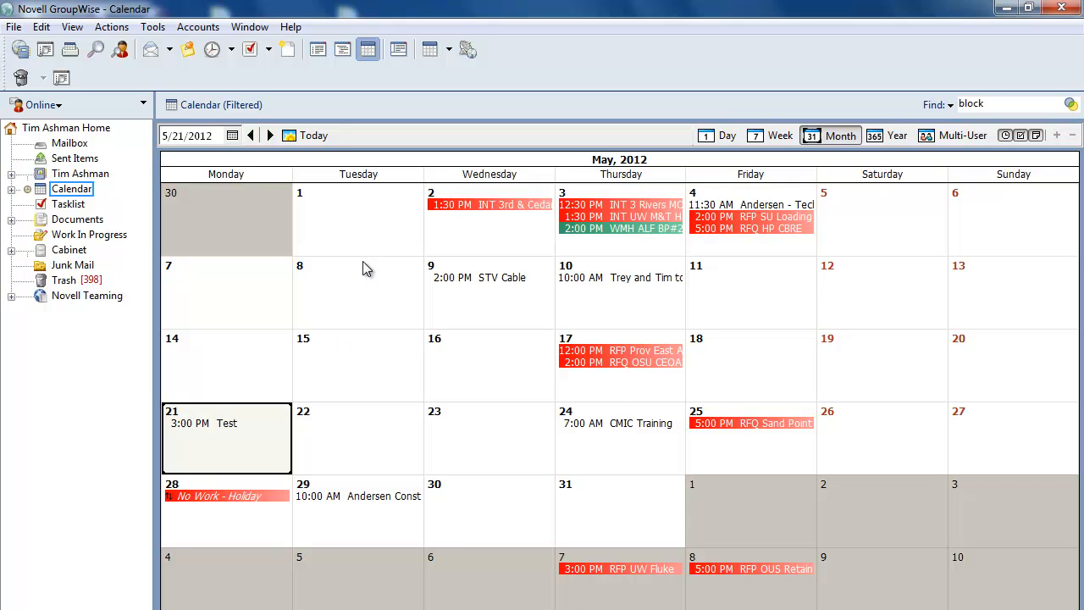
left_click(332, 426)
left_click(466, 430)
right_click(397, 442)
mouse_move(421, 451)
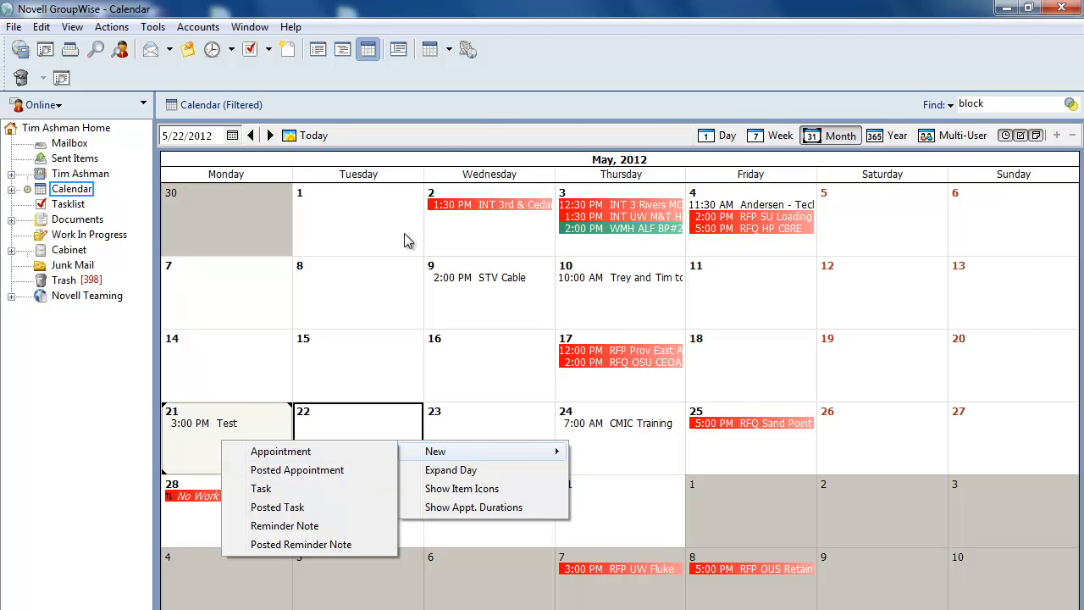
left_click(574, 71)
Return to the mailbox and browse the appointment and new-item menus without choosing anything
left_click(68, 146)
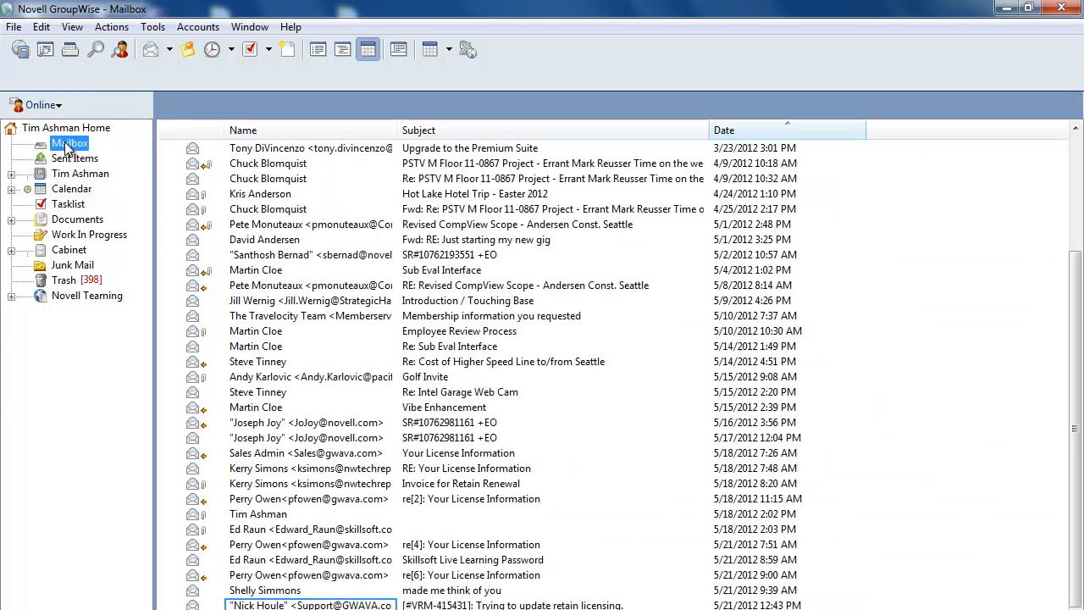
left_click(233, 53)
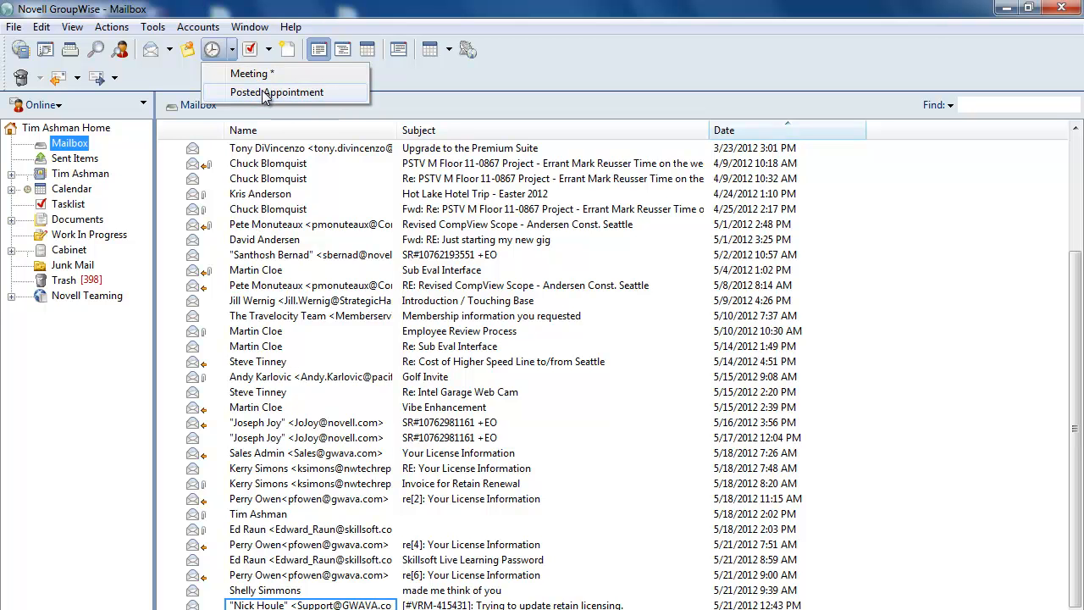
left_click(272, 2)
left_click(15, 28)
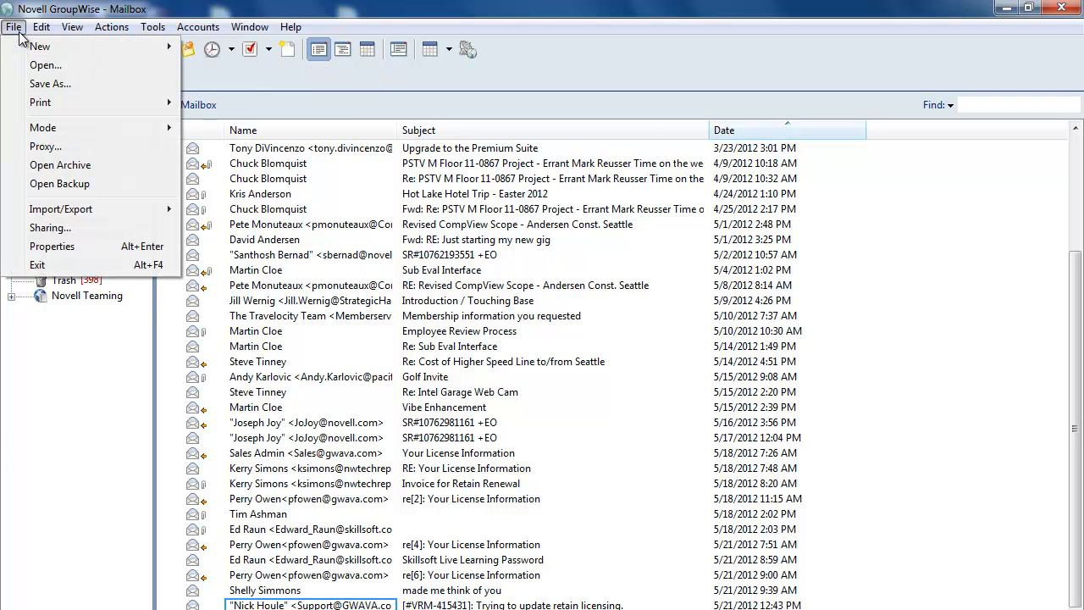
mouse_move(78, 53)
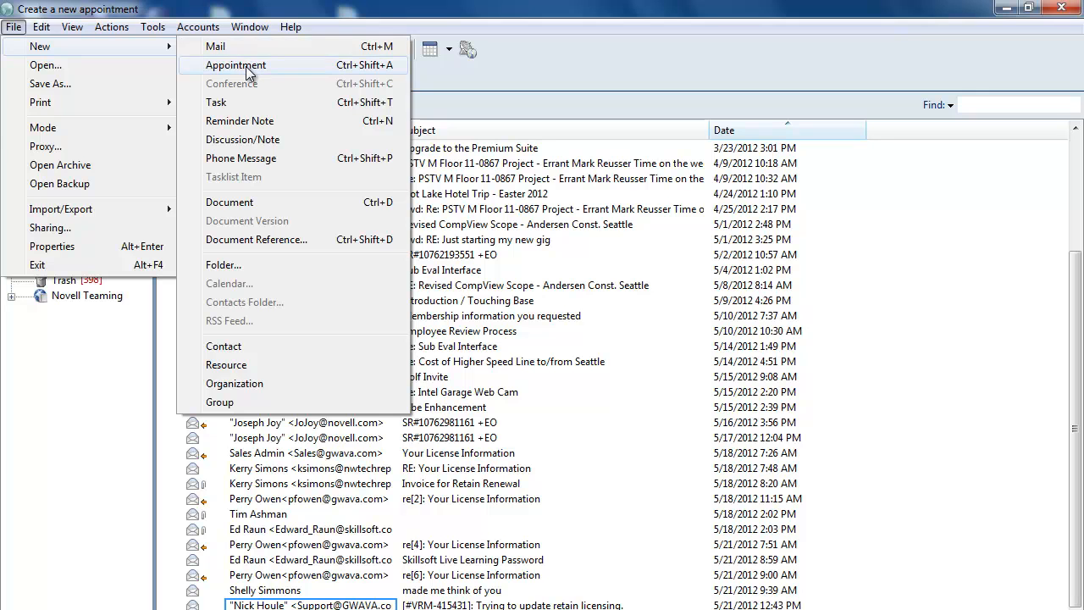
left_click(535, 9)
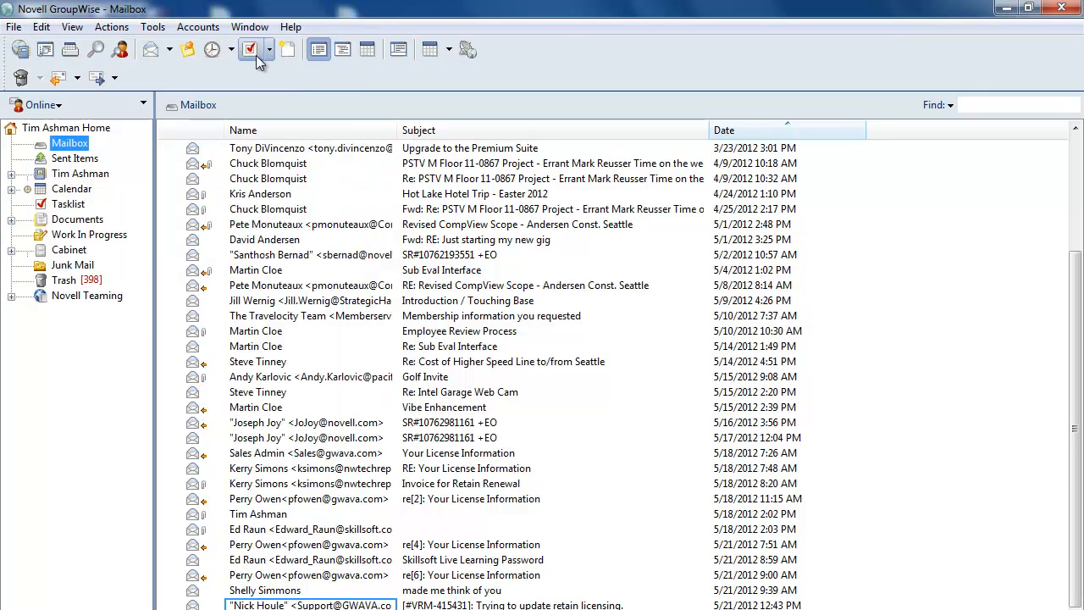
Start a new appointment and add the first colleague as a recipient
left_click(214, 51)
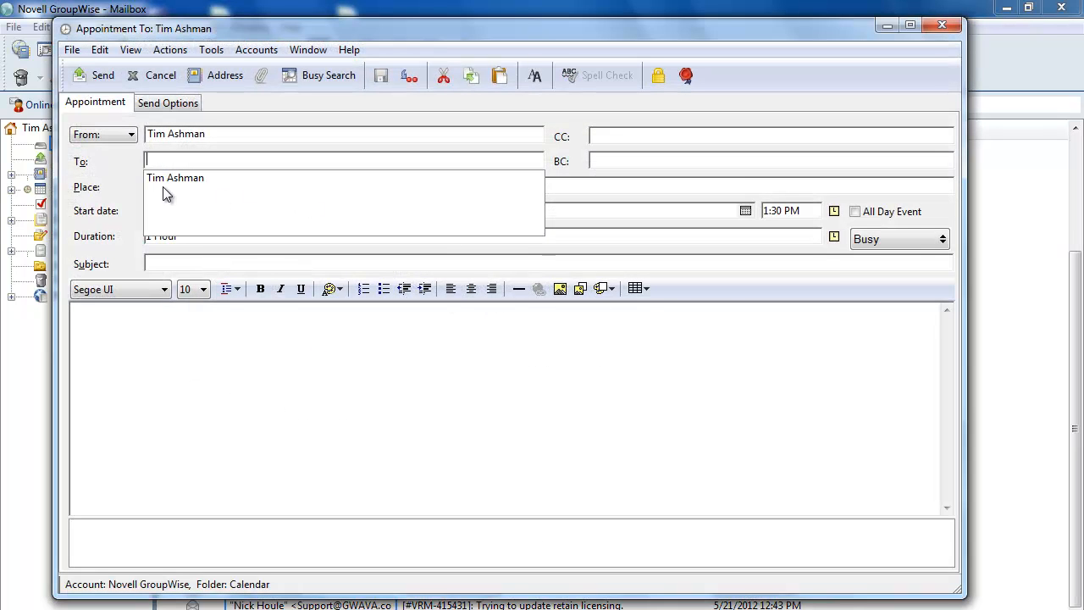
key("Return")
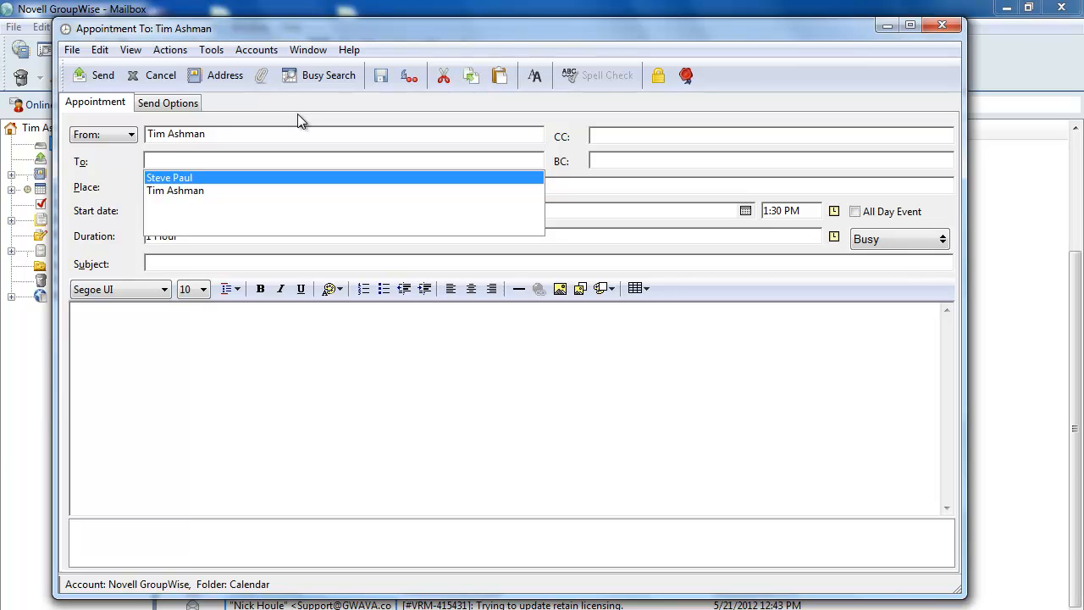
Add the second colleague, deleting the duplicate frequent-contact entry and keeping the remaining one
key("Return")
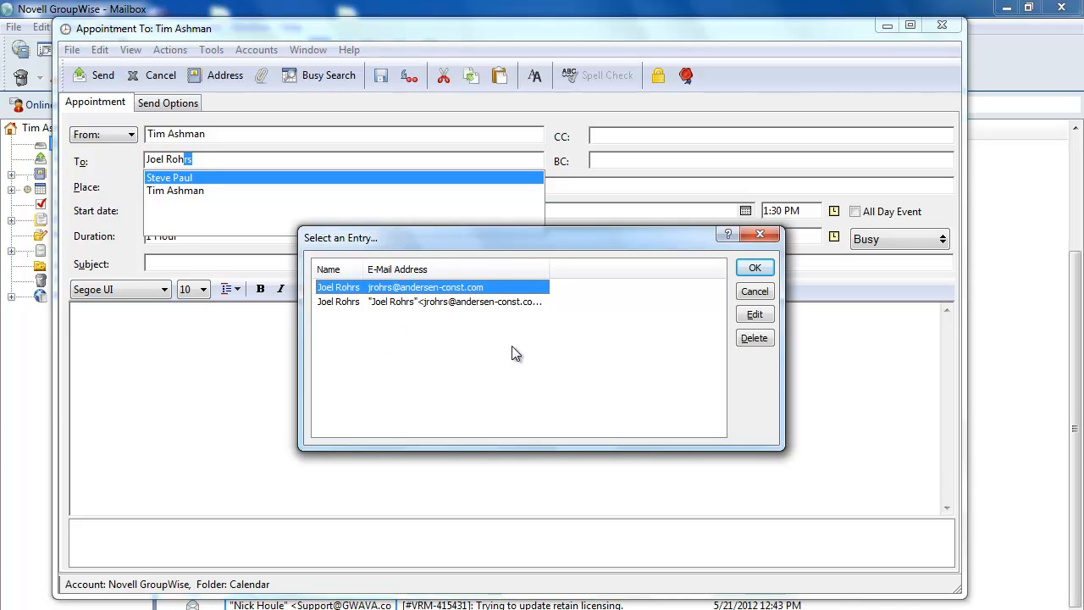
left_click_drag(549, 270, 614, 269)
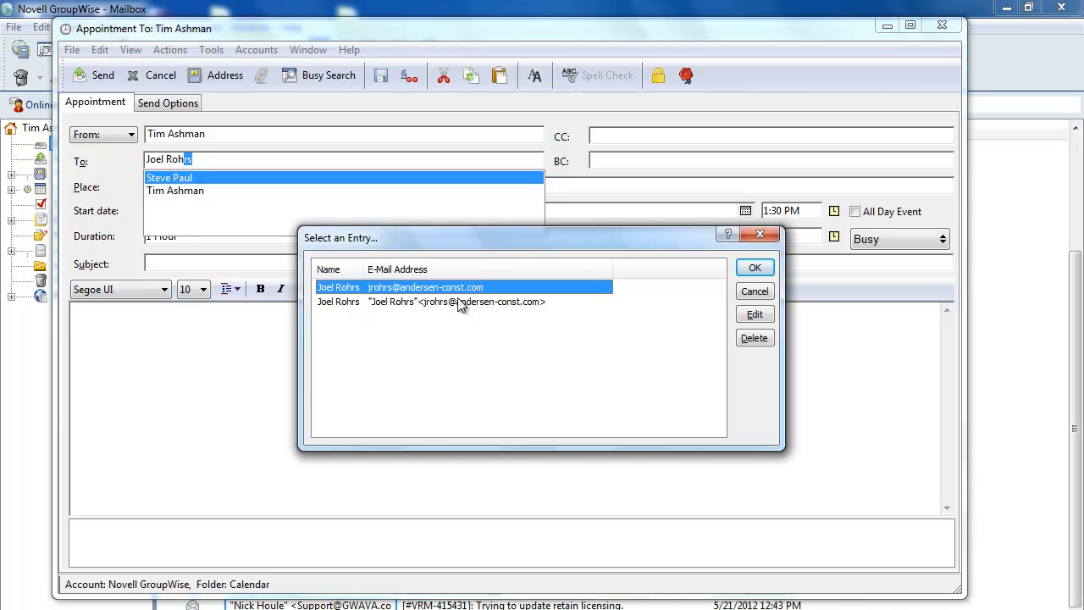
left_click(347, 304)
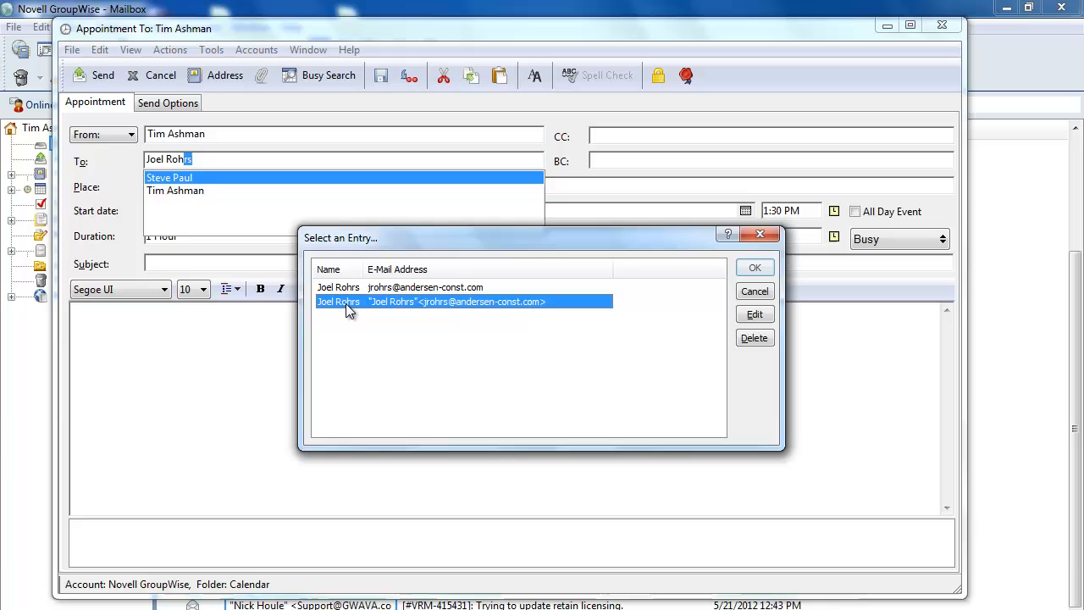
left_click(755, 339)
left_click(626, 386)
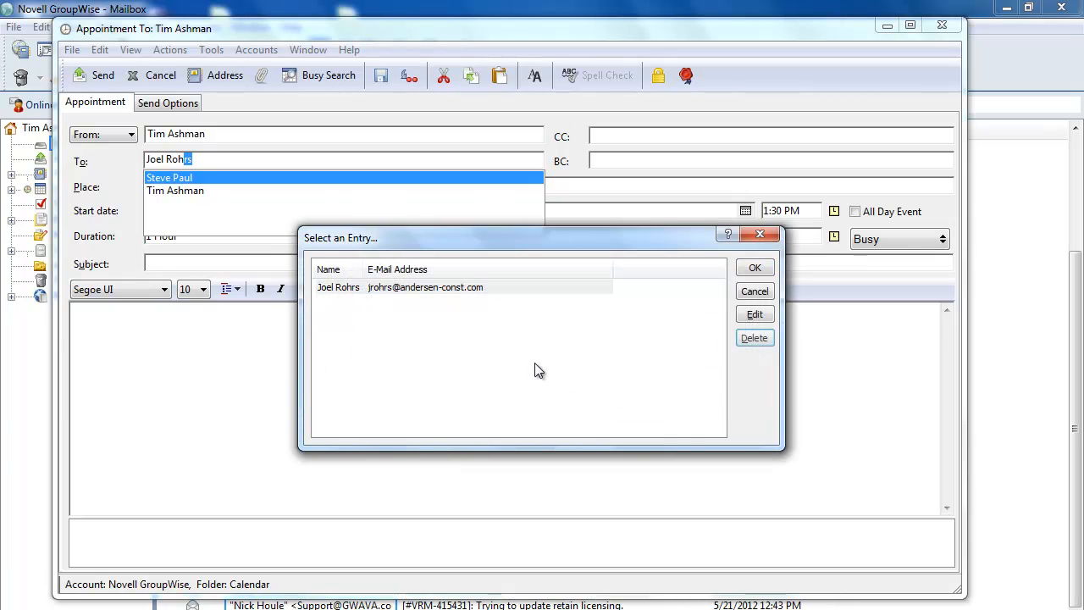
left_click(407, 287)
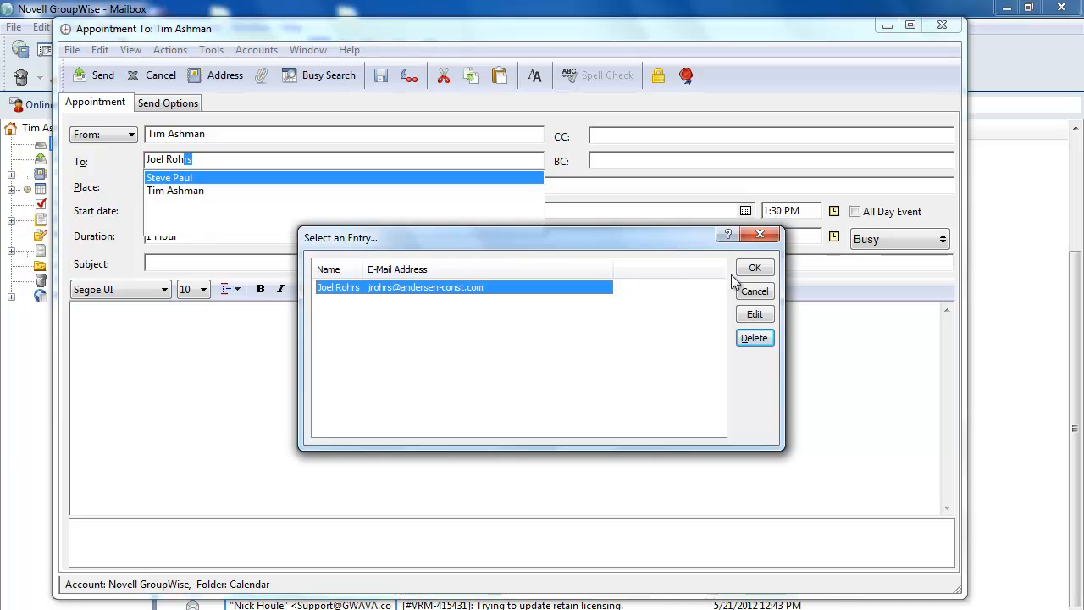
left_click(753, 269)
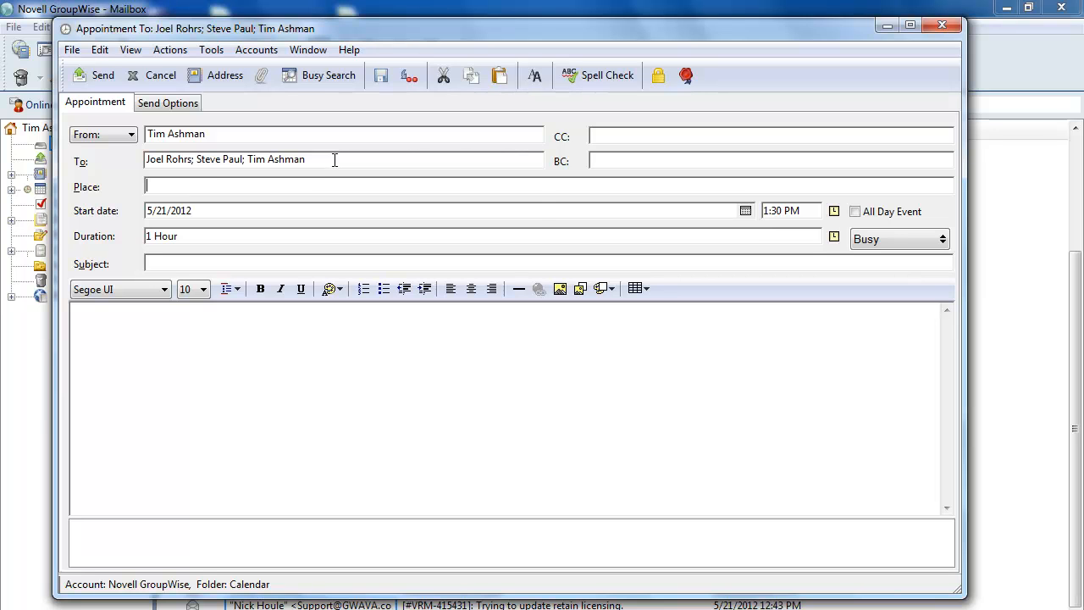
Add the ^HAConference Room resource from the Novell GroupWise Address Book to the To list
left_click(334, 160)
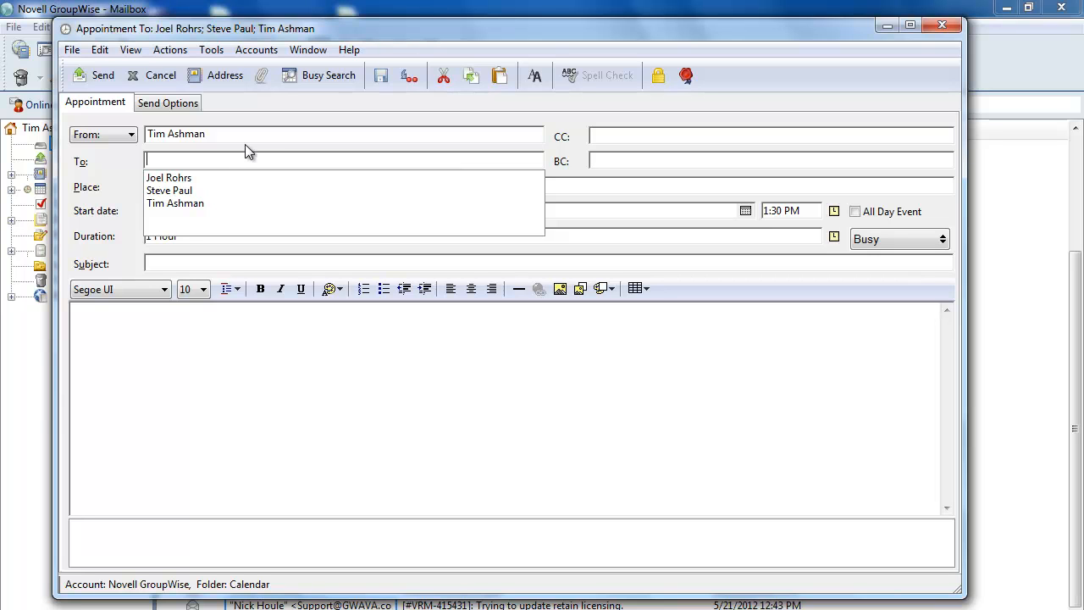
type("^")
key("BackSpace")
key("BackSpace")
left_click(222, 74)
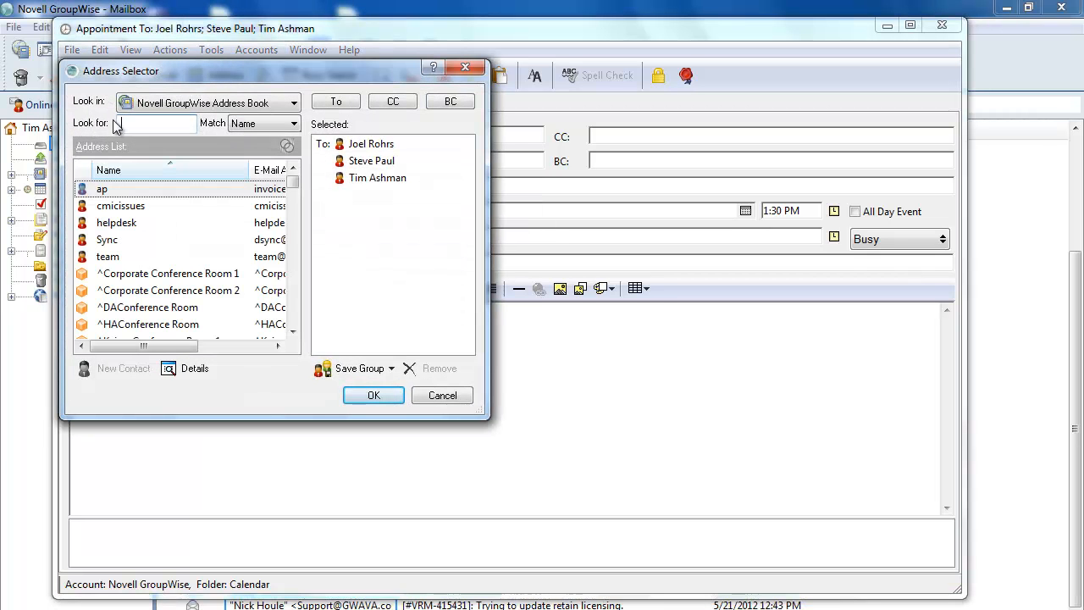
left_click_drag(490, 269, 890, 272)
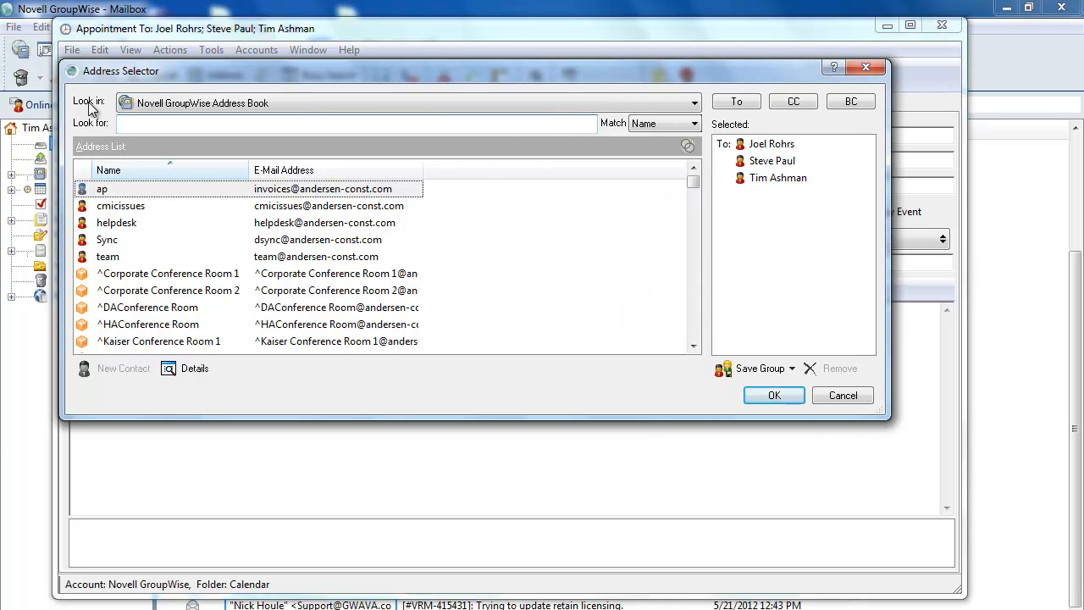
left_click(213, 102)
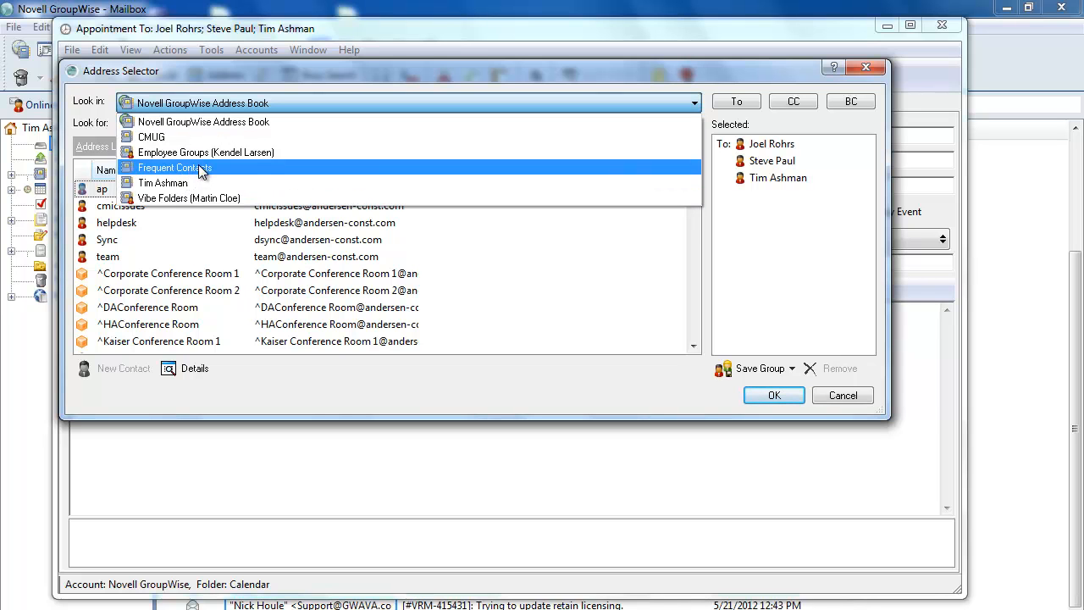
left_click(242, 103)
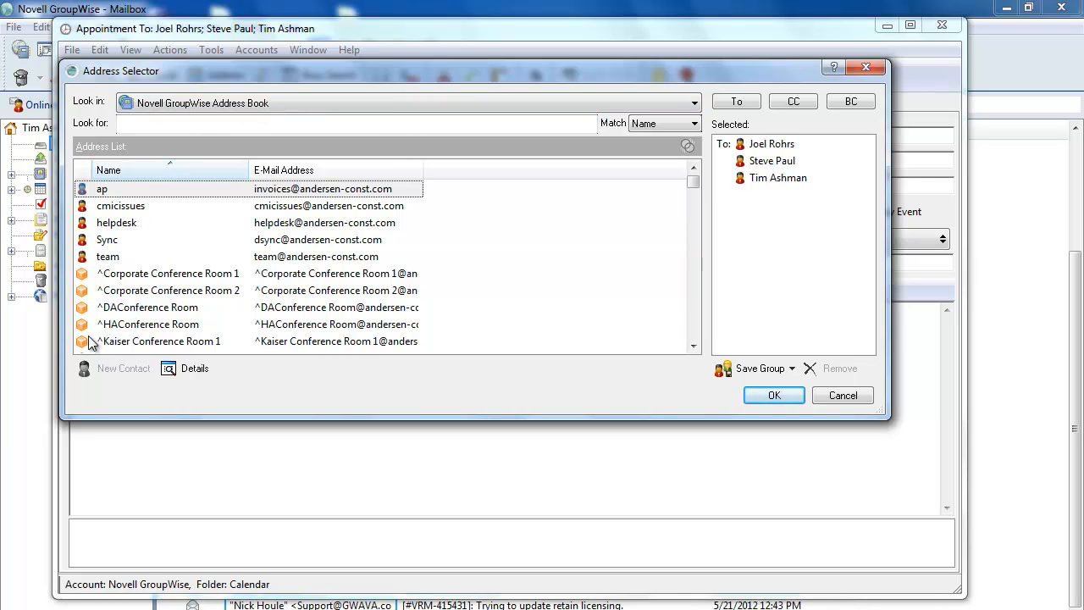
left_click(150, 324)
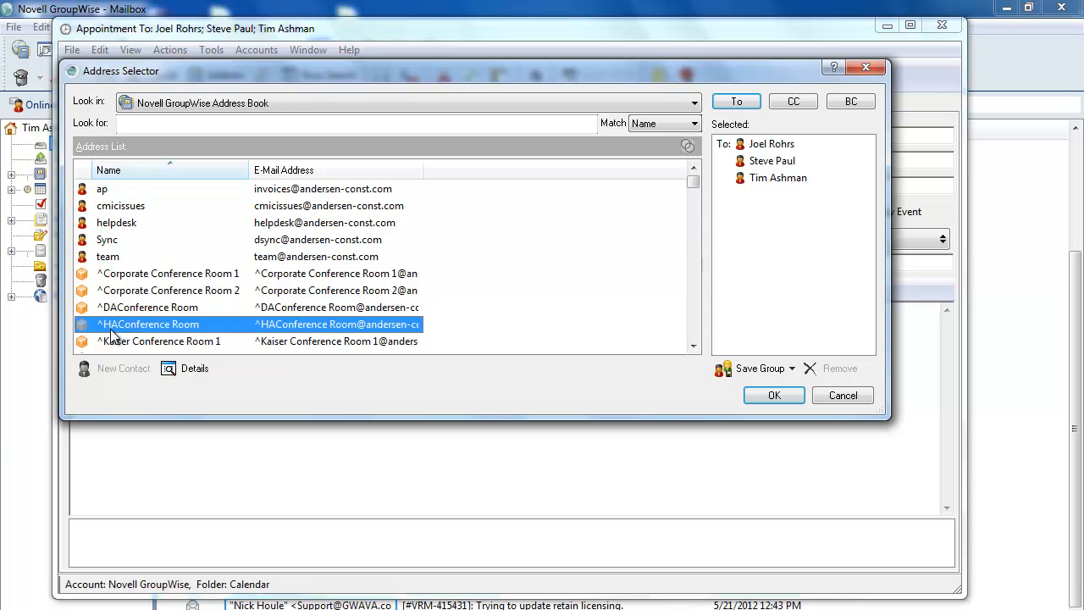
double_click(167, 327)
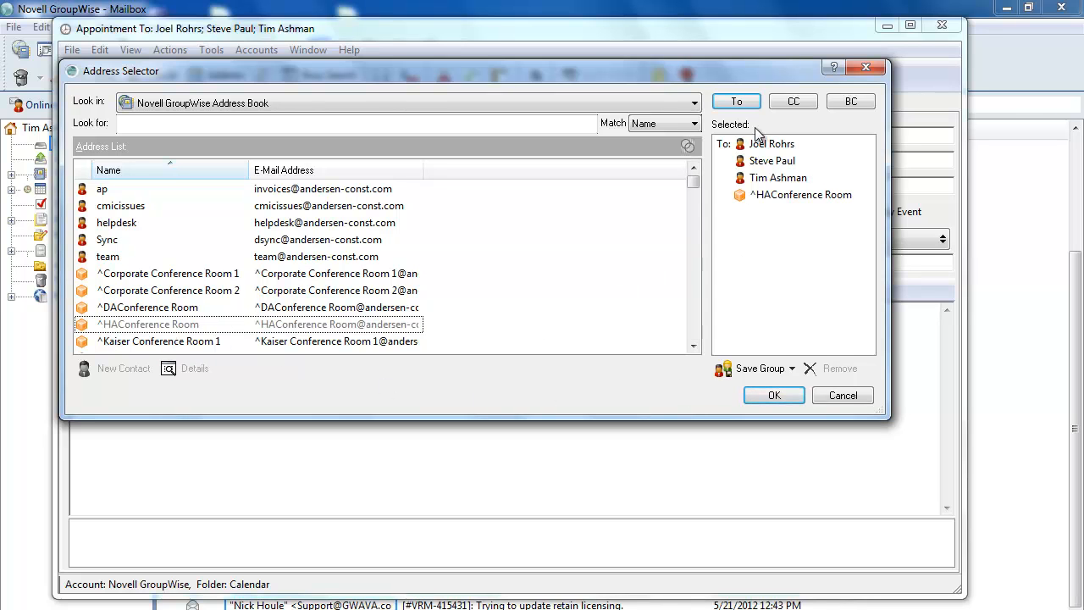
left_click(774, 396)
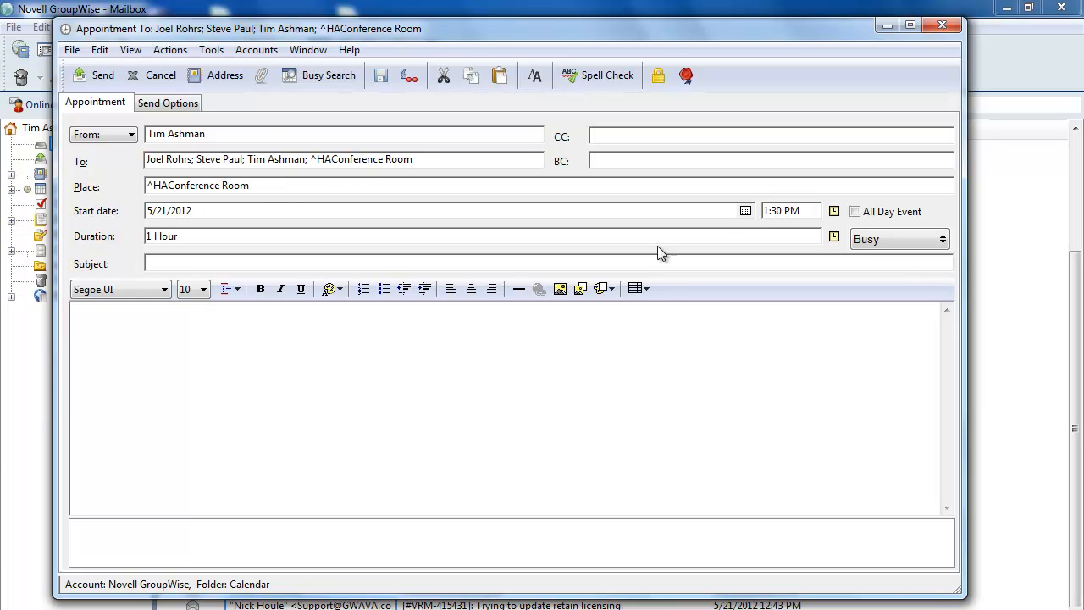
left_click(745, 210)
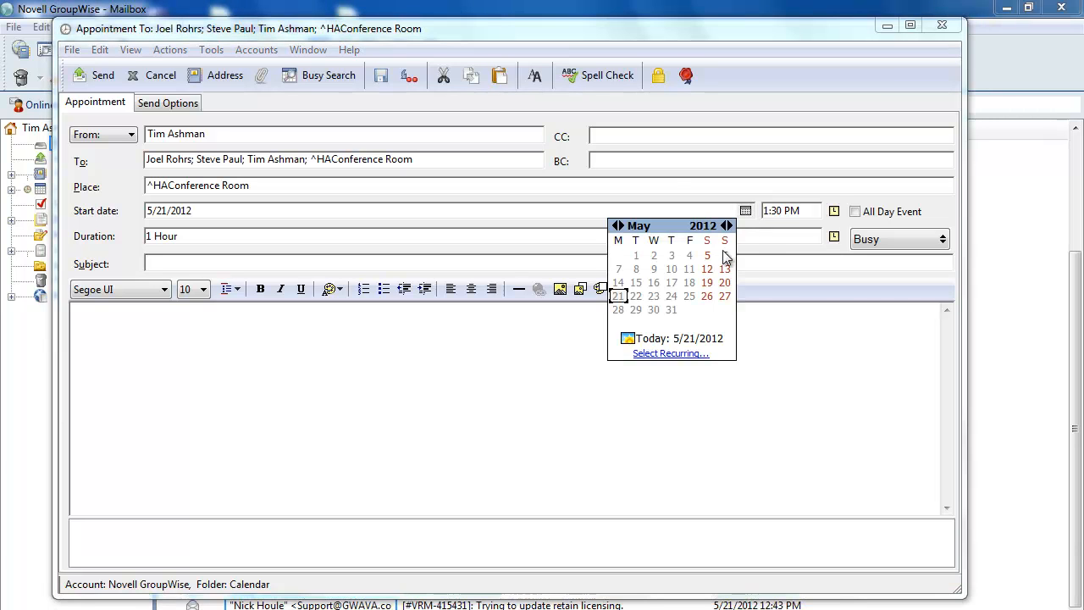
left_click(834, 211)
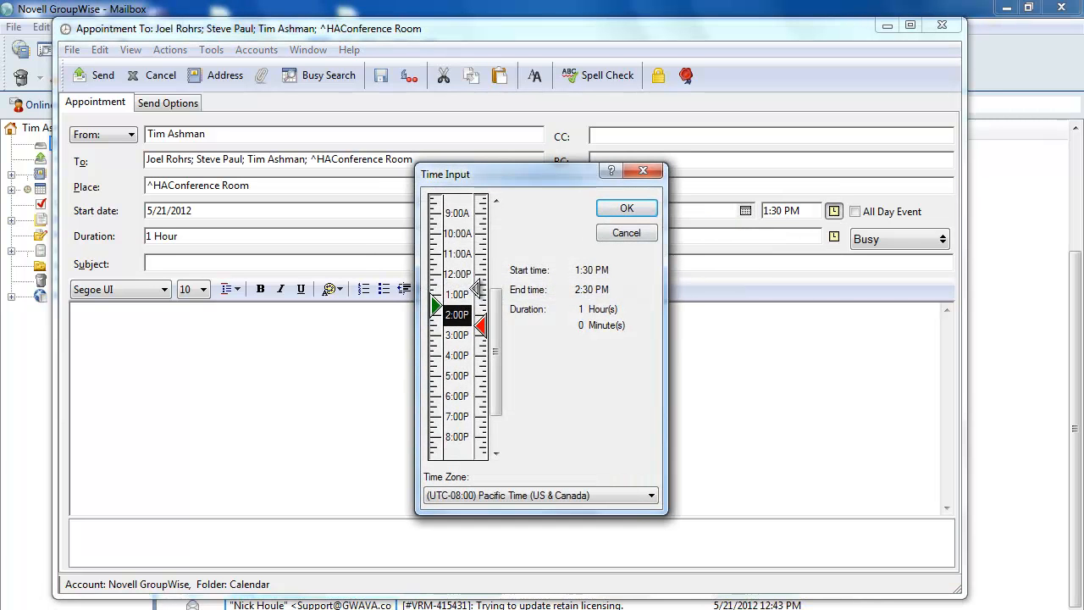
left_click(623, 233)
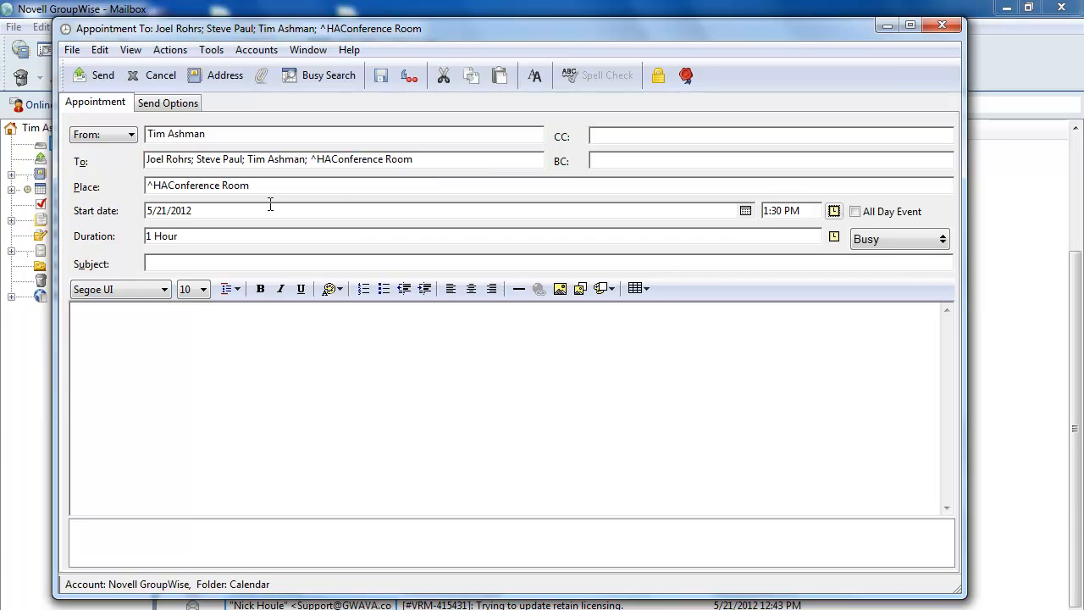
Run Busy Search, preview Available Times, cancel, then rerun it to see May 21 schedules
left_click(324, 76)
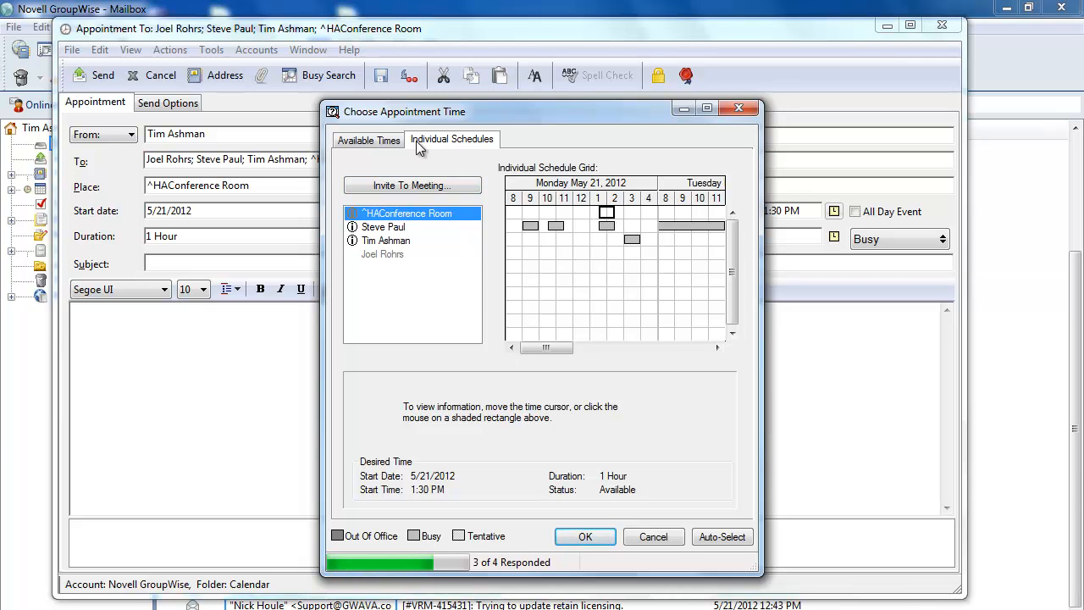
left_click(362, 141)
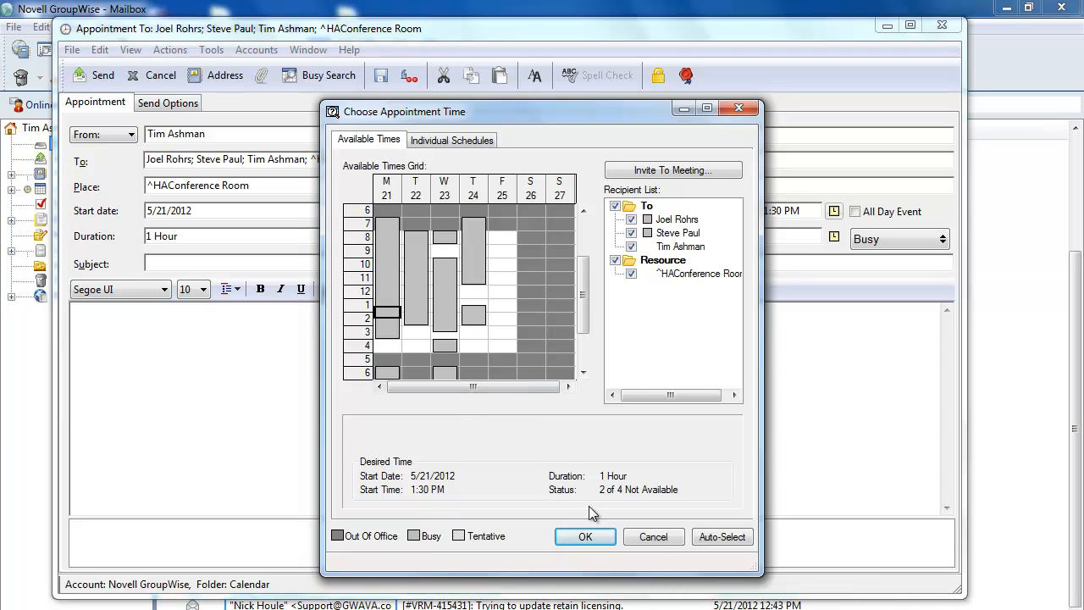
left_click(652, 539)
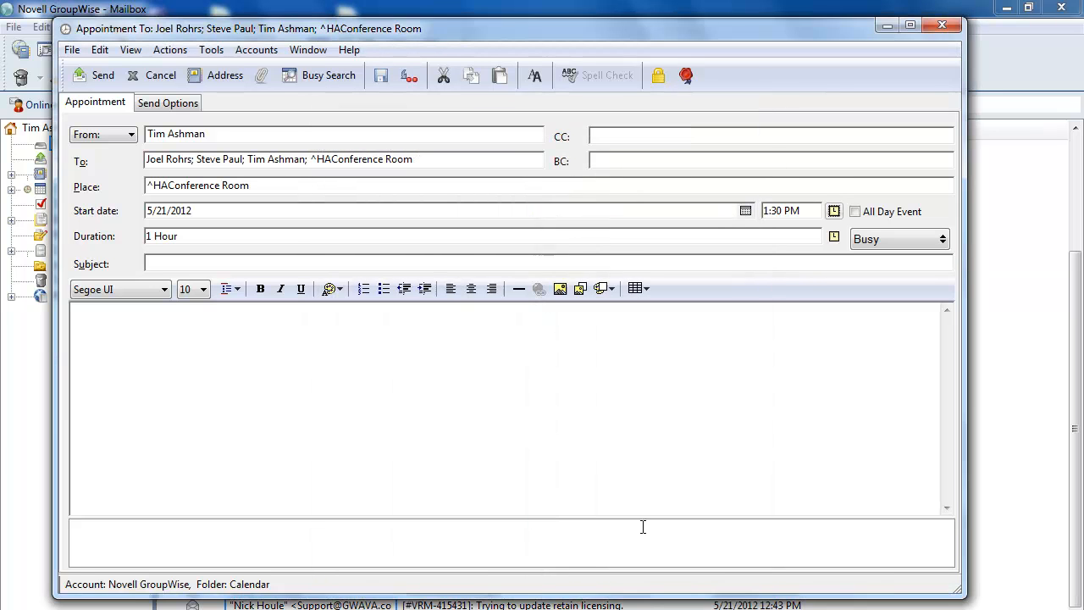
left_click(329, 75)
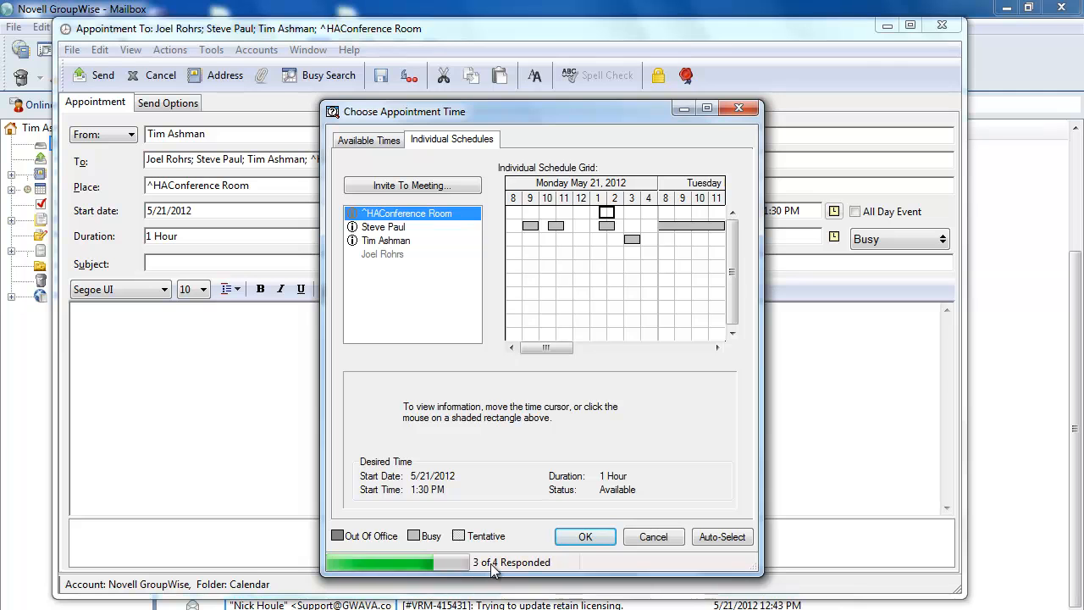
Show the Available Times grid and auto-select the first free hour, 5/21/2012 at 4:00 PM
left_click(369, 141)
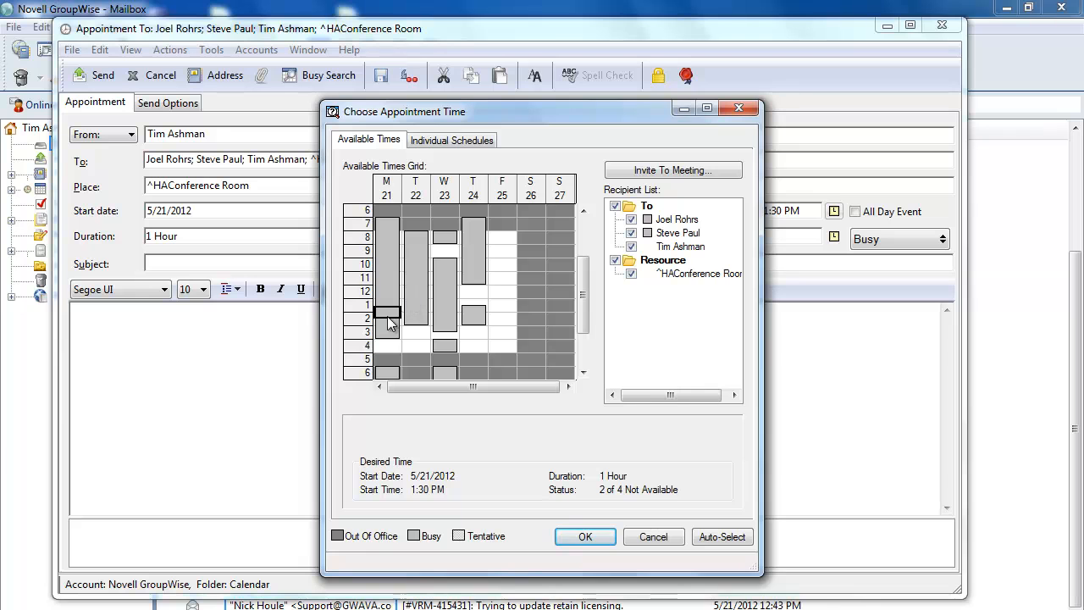
left_click(726, 537)
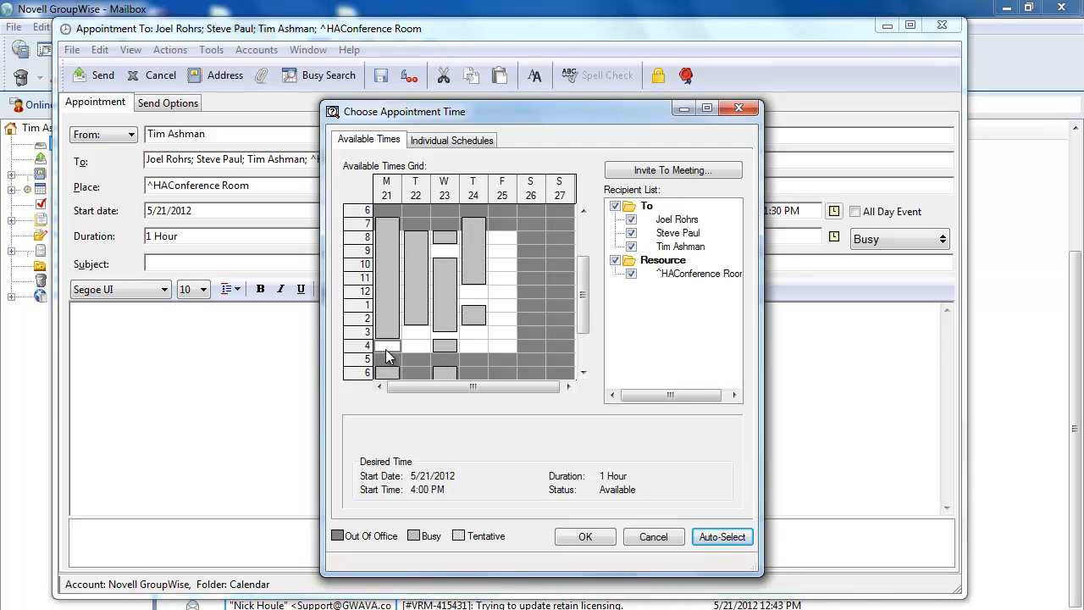
Drag and resize the proposed time block, ending at 5/24/2012 12:00 PM, then view individual schedules
left_click_drag(386, 345, 504, 265)
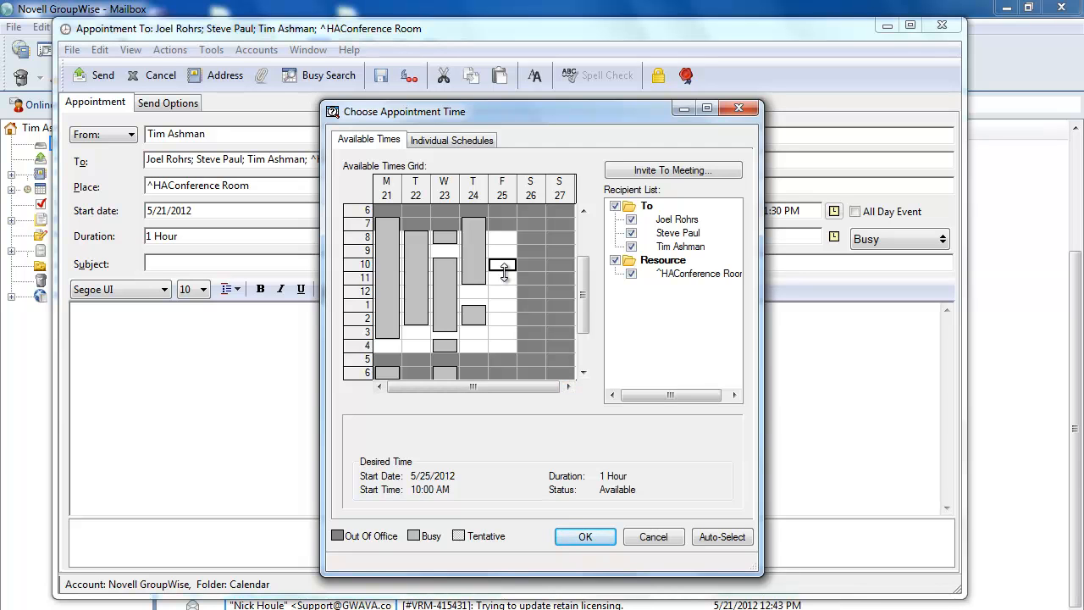
left_click_drag(504, 271, 497, 331)
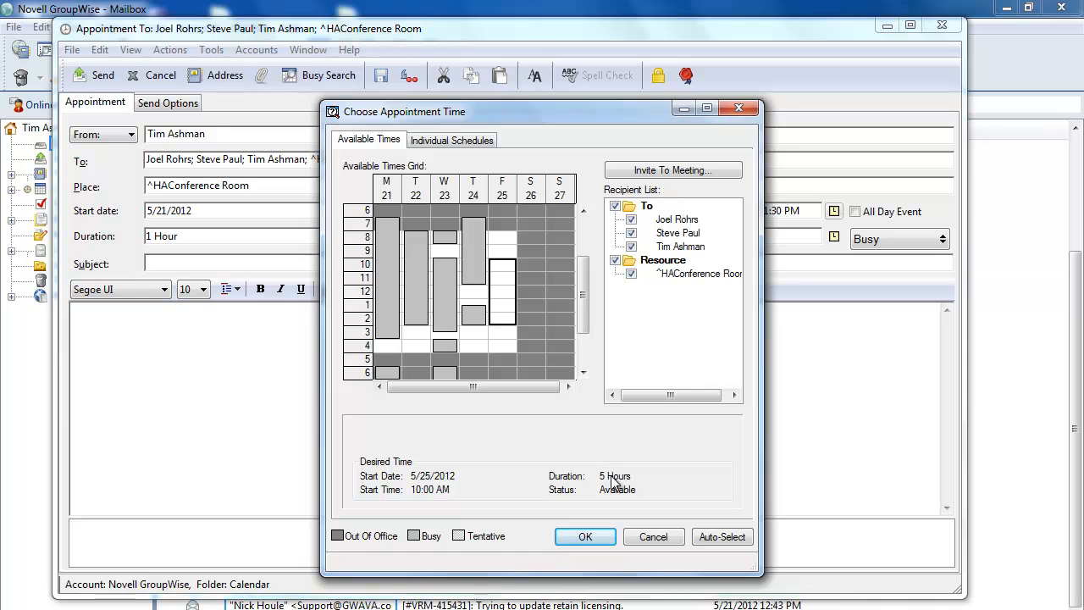
left_click_drag(508, 292, 475, 295)
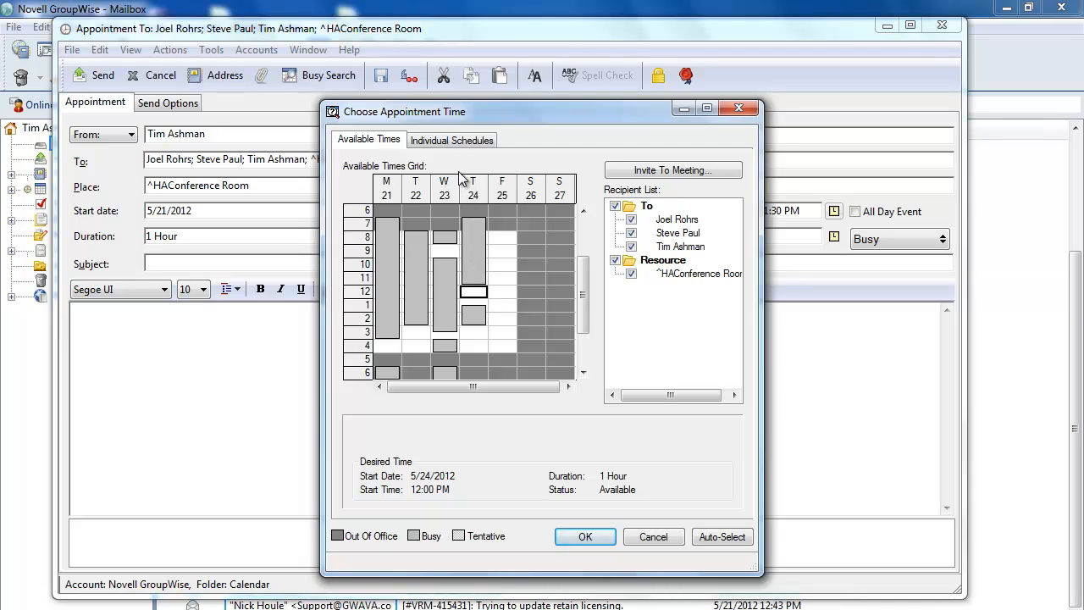
left_click(447, 141)
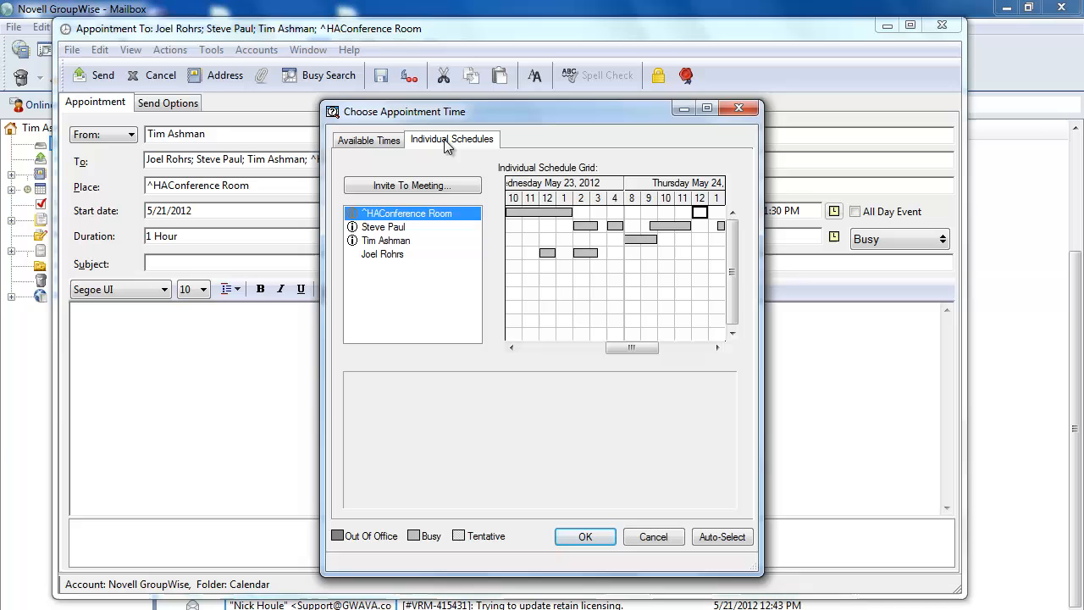
Inspect attendees' conflicts, auto-select 5/24/2012 12:00 PM, and go back to Available Times
left_click(384, 242)
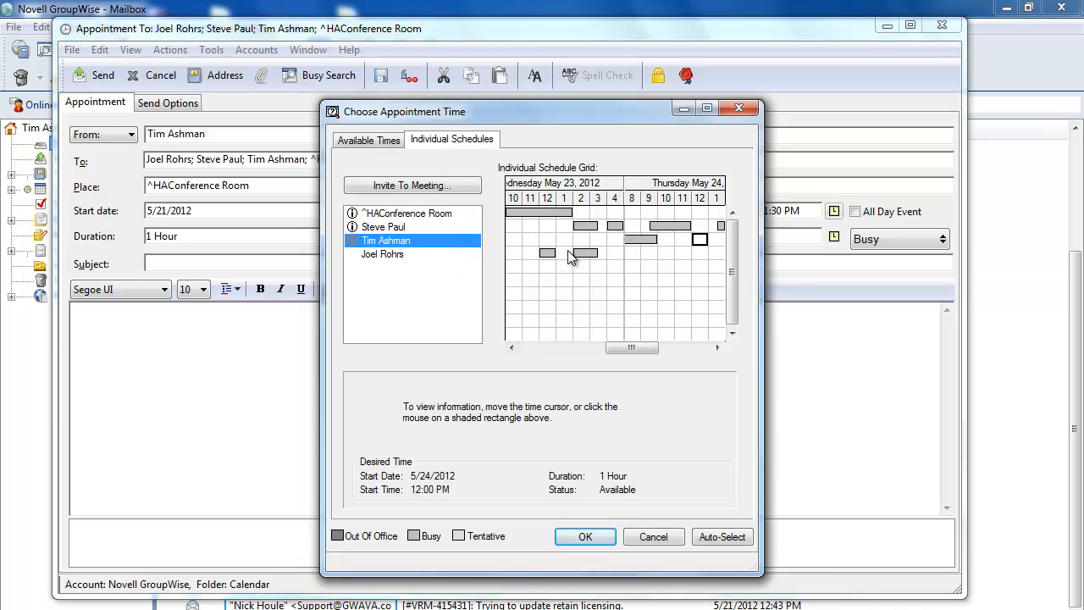
left_click_drag(700, 240, 648, 249)
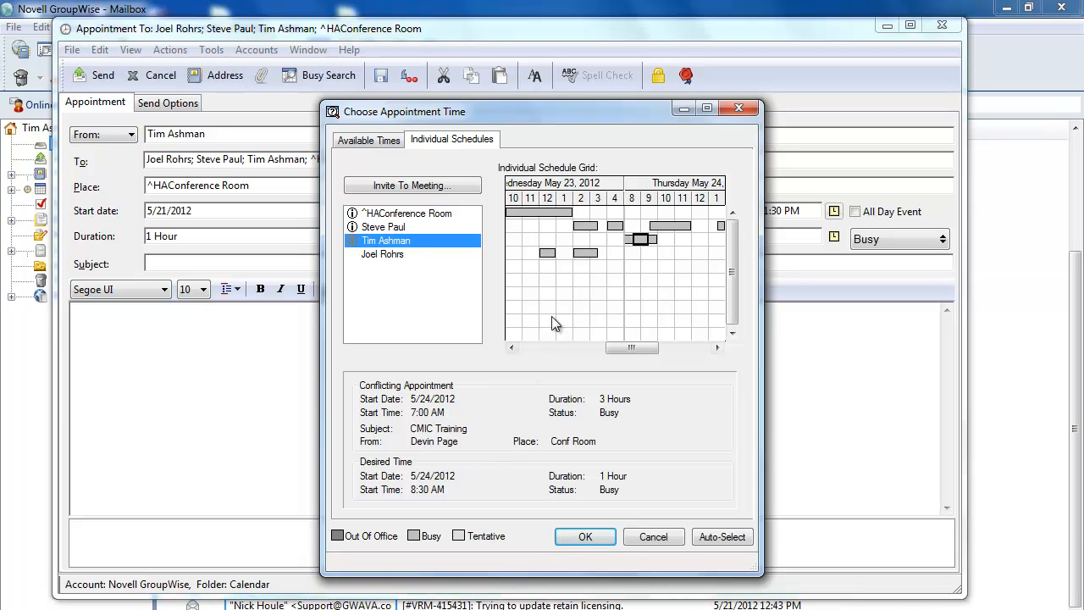
left_click_drag(646, 241, 666, 230)
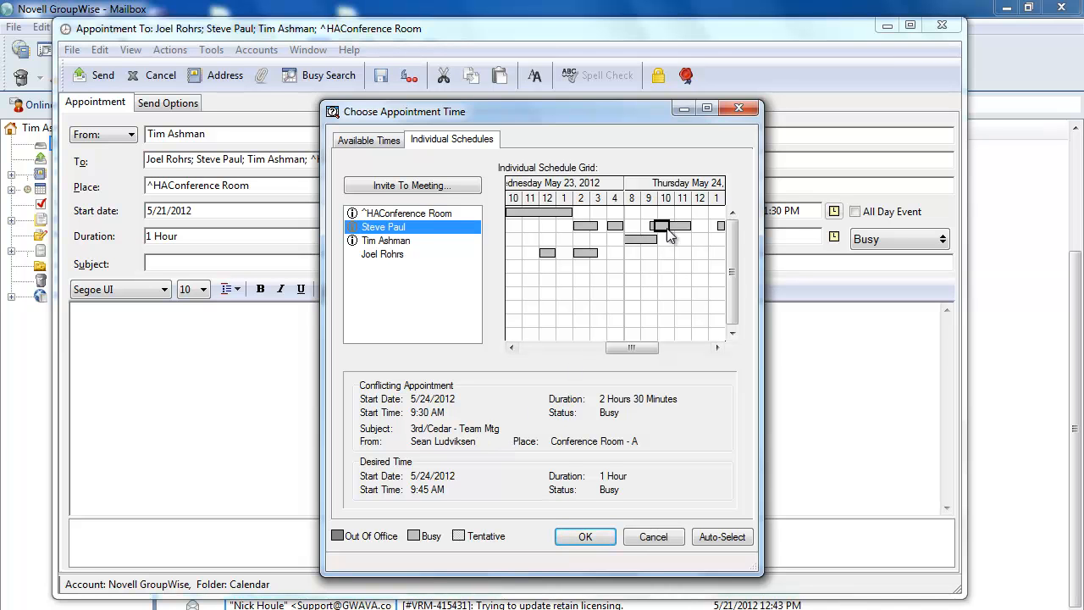
left_click_drag(666, 231, 568, 243)
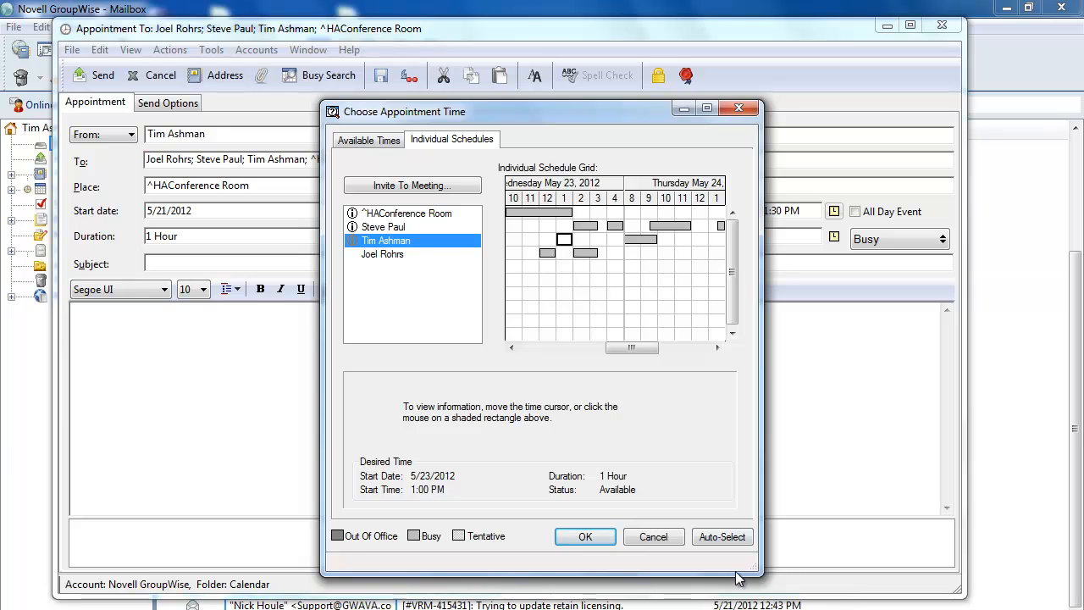
left_click(722, 536)
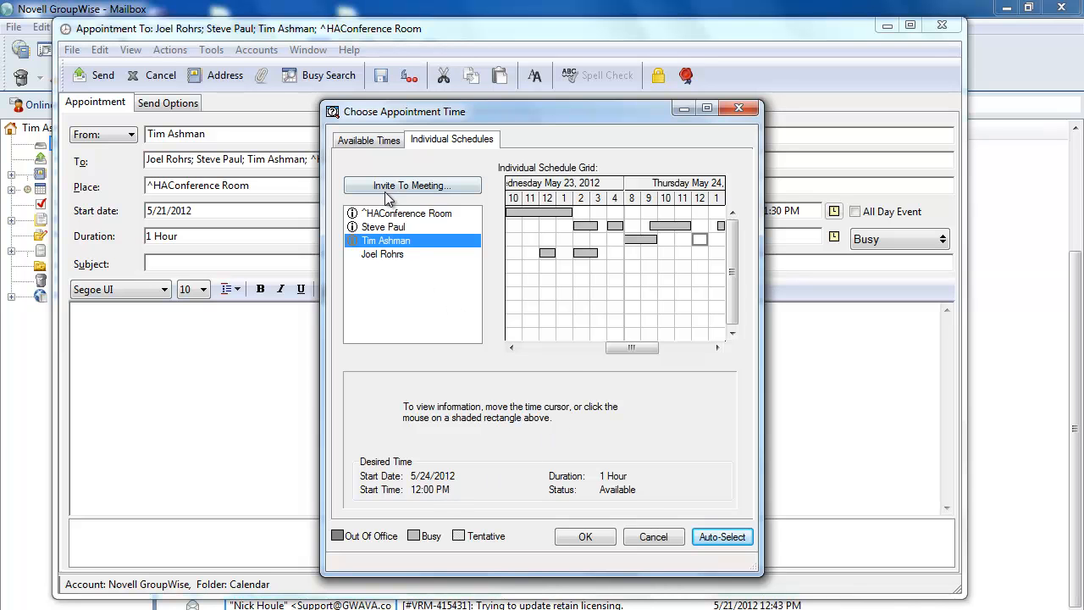
left_click(370, 143)
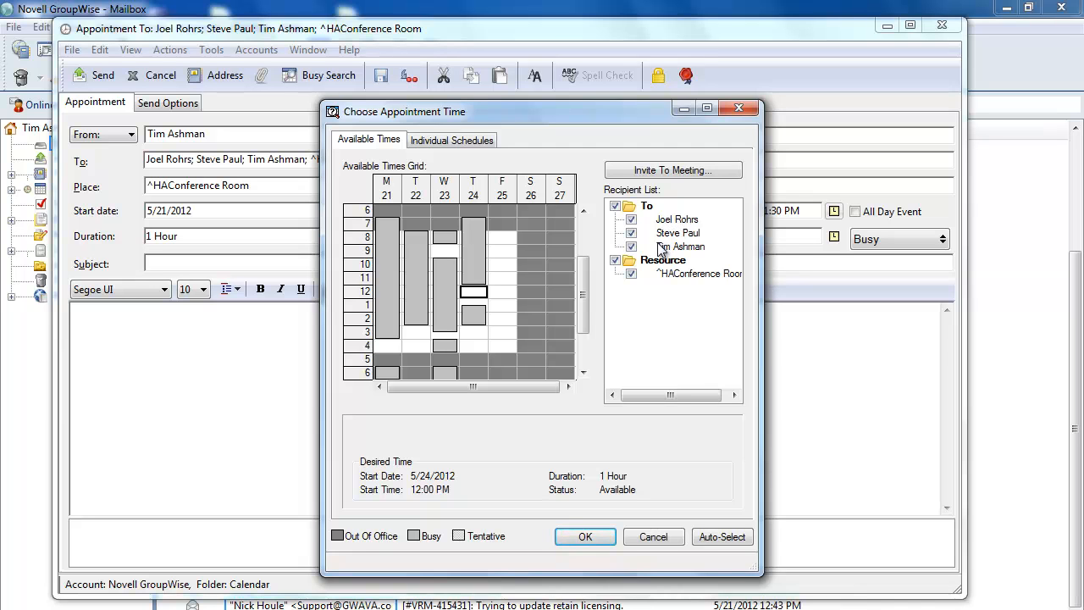
Delete the first invitee from the invite list and rerun the search for two colleagues and the room
left_click(669, 169)
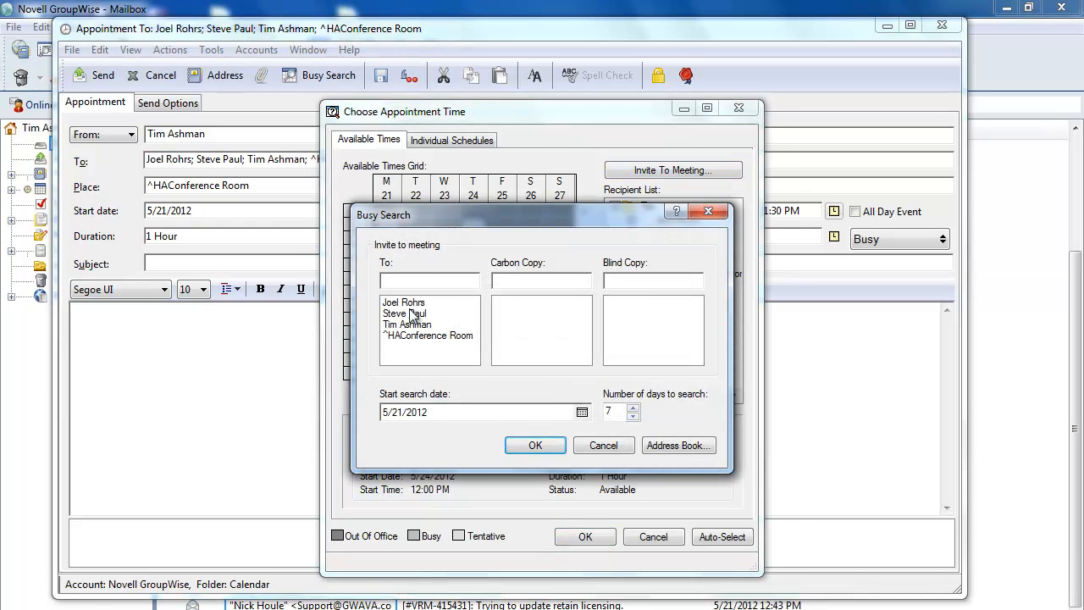
right_click(395, 302)
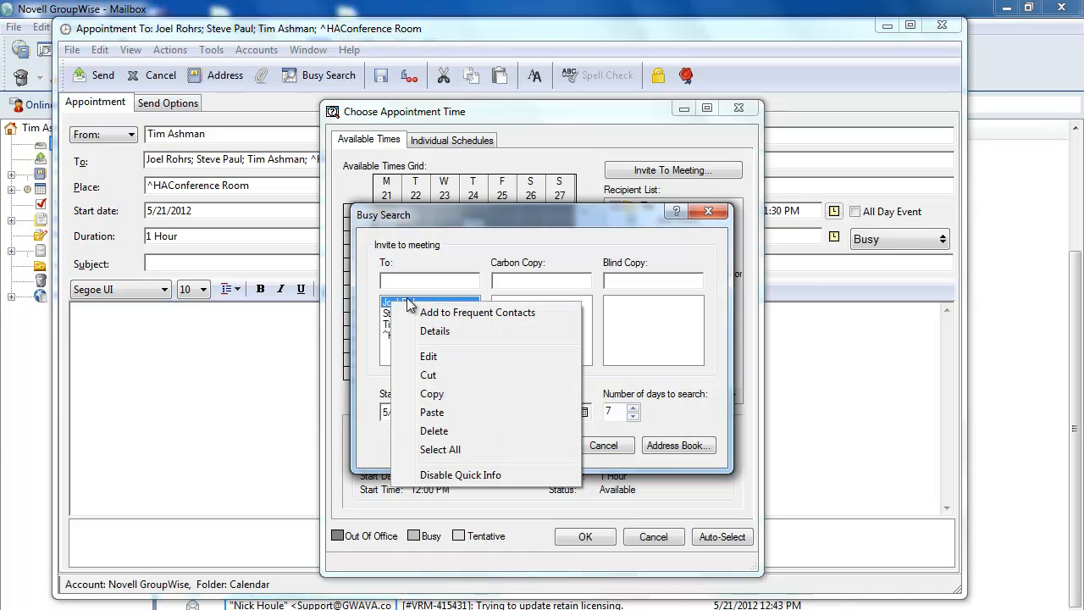
left_click(449, 430)
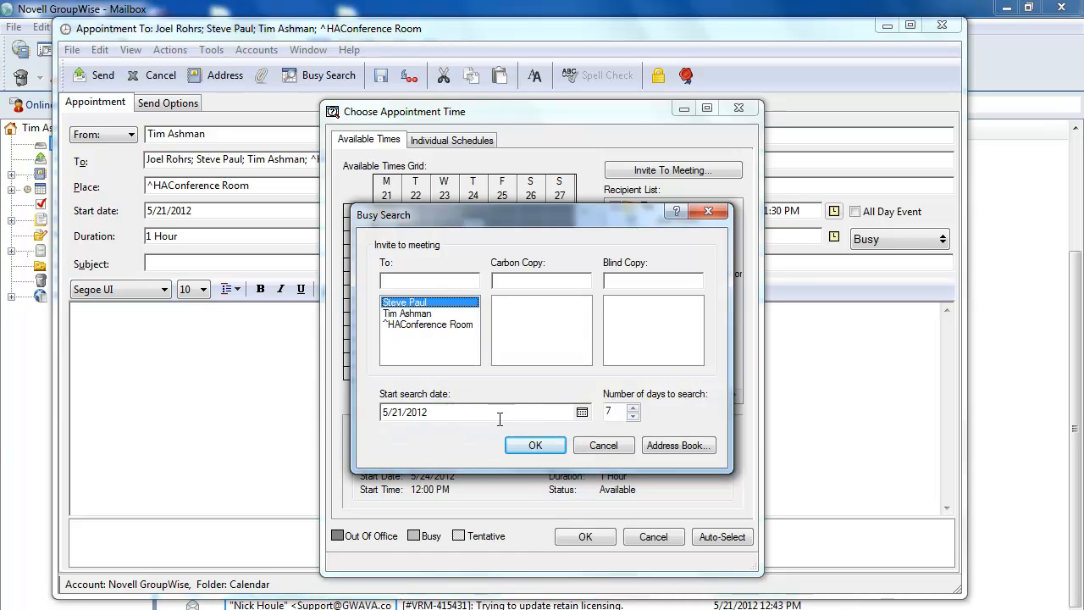
left_click(539, 444)
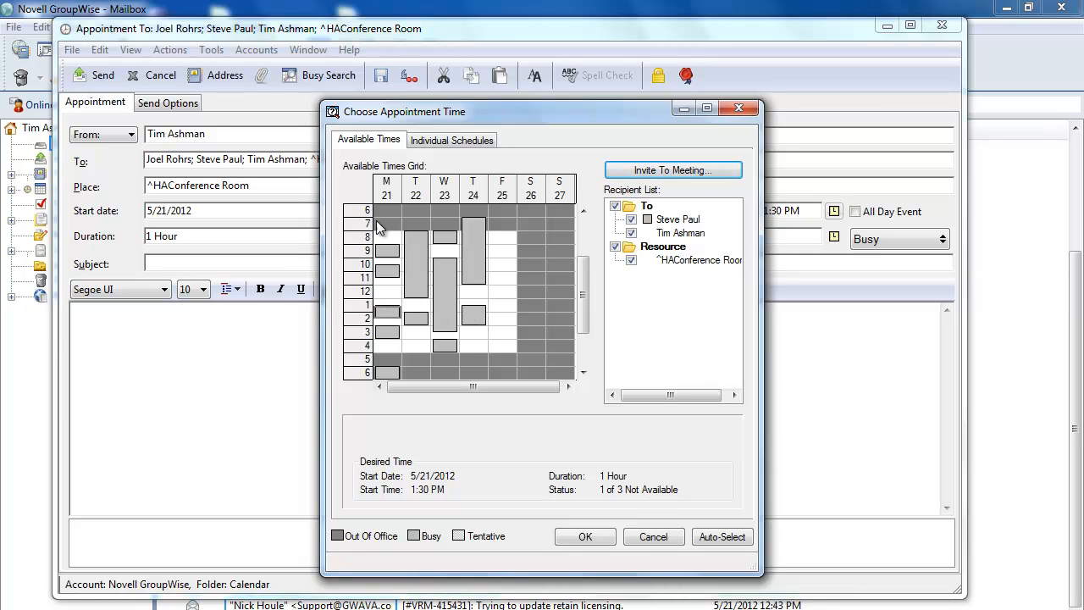
Move the proposal to Monday 12:00 PM and toggle attendees' busy times to compare schedules
left_click(389, 315)
left_click_drag(389, 314, 389, 293)
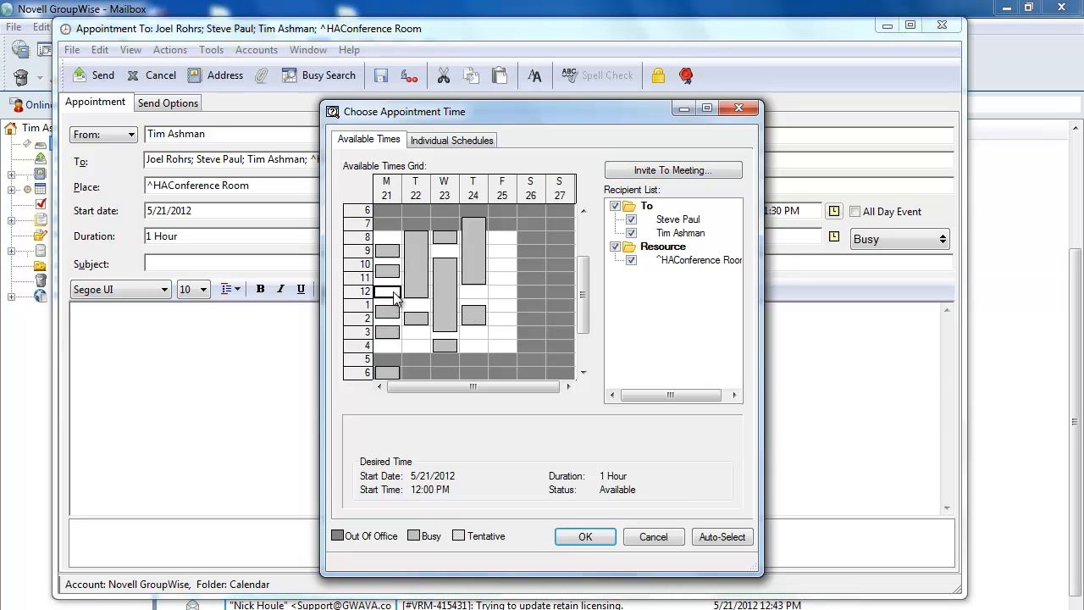
left_click(632, 220)
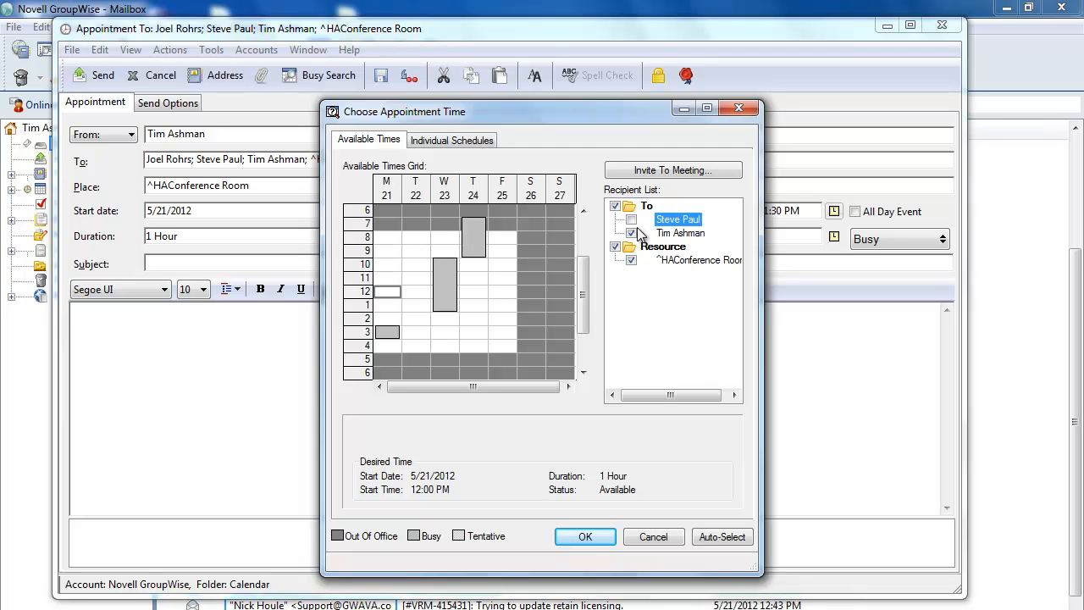
left_click(631, 220)
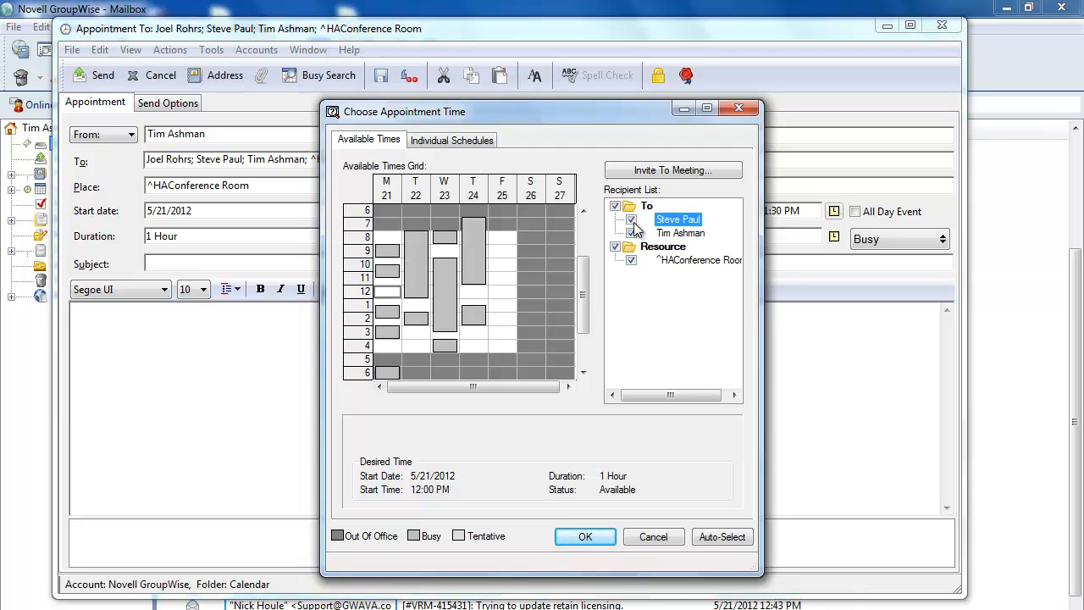
left_click(632, 220)
left_click(632, 220)
left_click(631, 233)
left_click(631, 233)
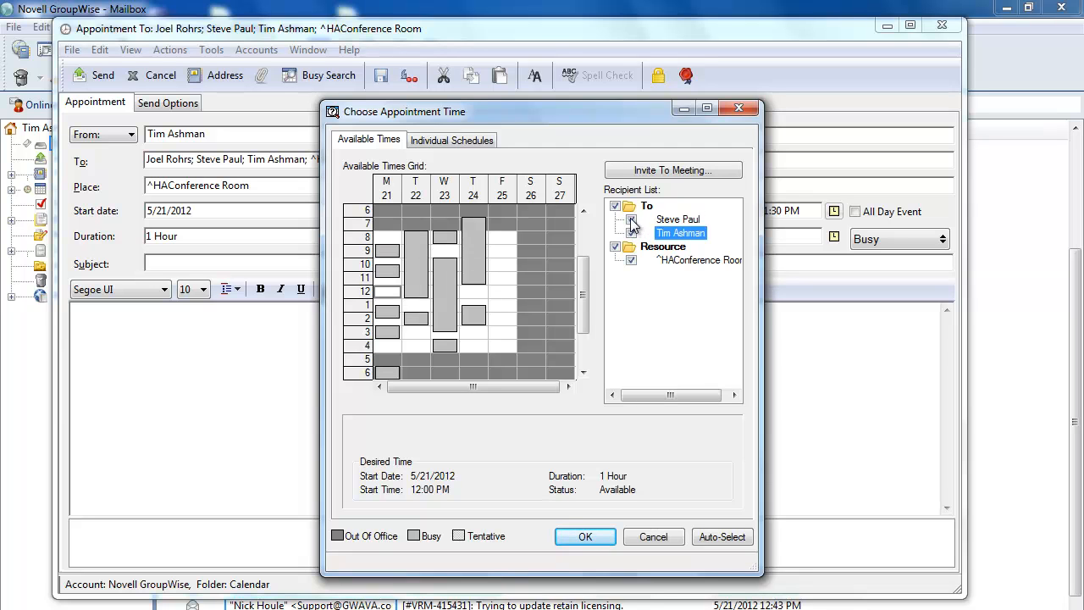
left_click(632, 220)
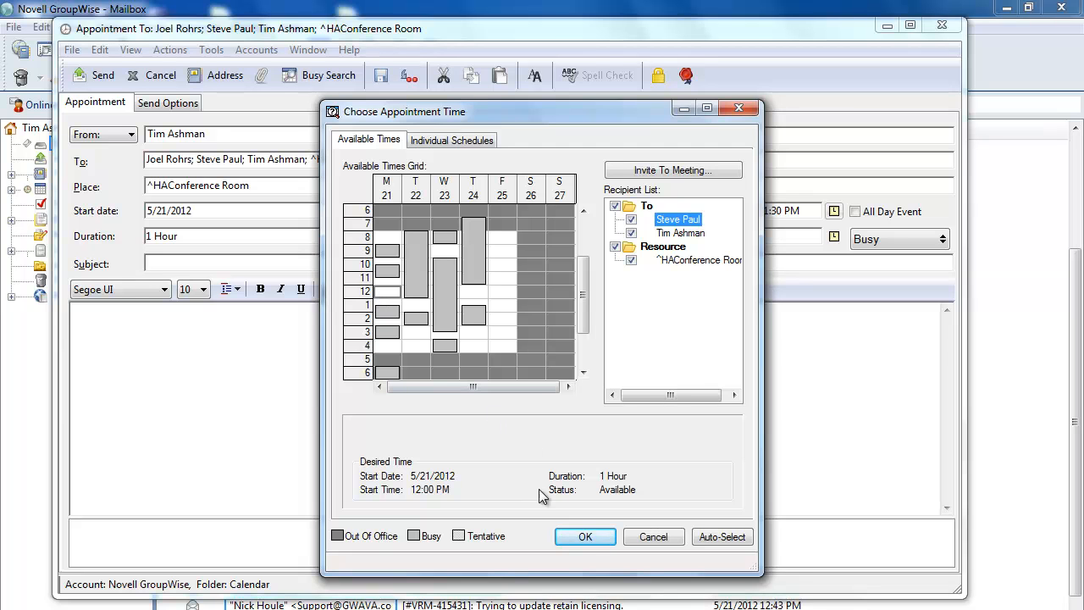
Pick Tuesday 5/22/2012 at 1:00 PM and accept it as the new time
left_click(389, 295)
left_click(416, 306)
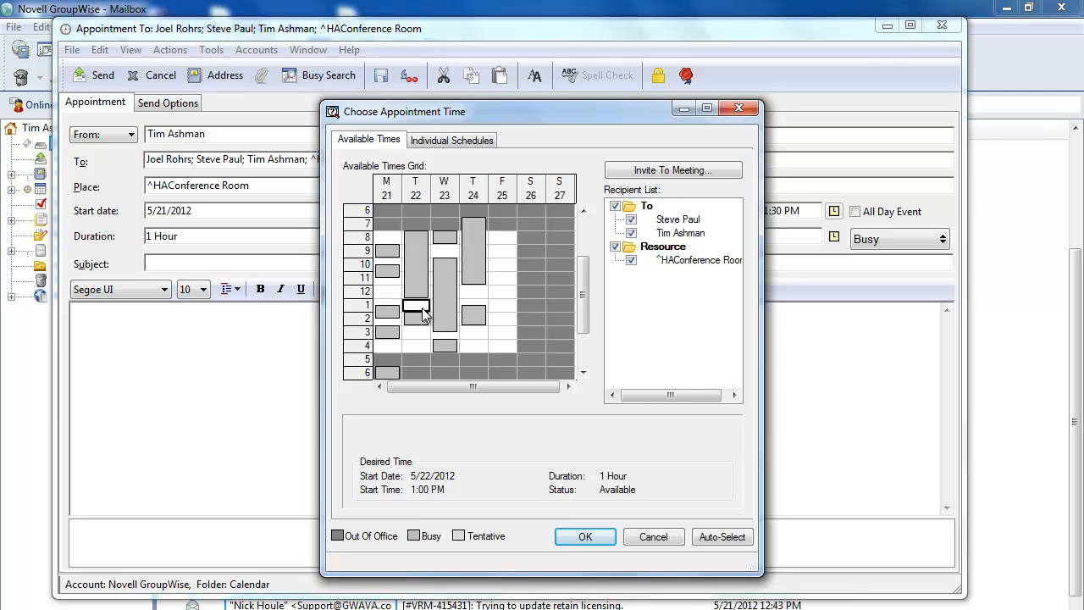
left_click(583, 537)
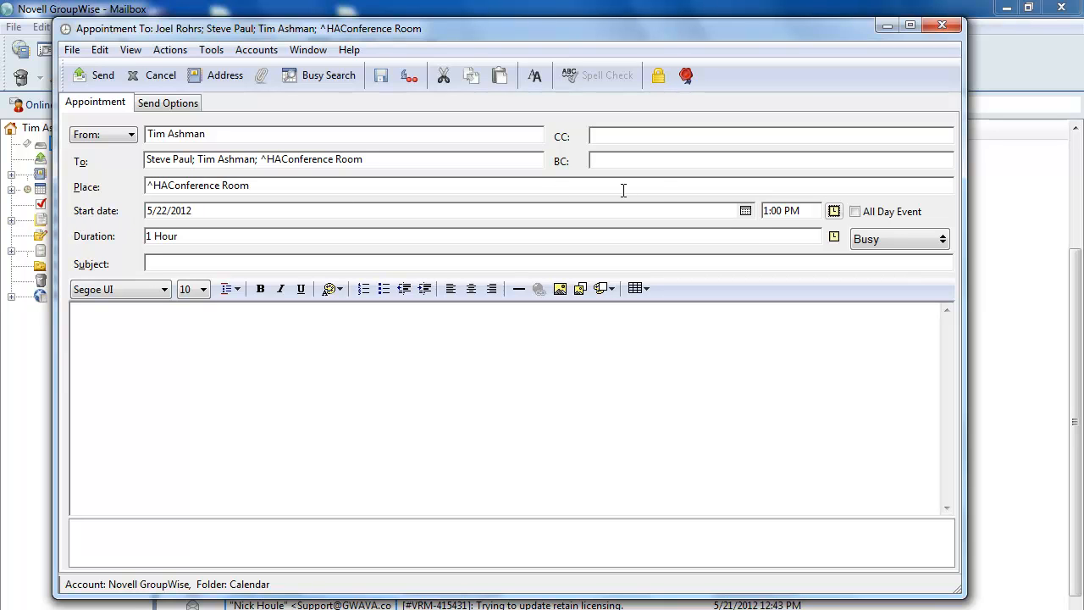
Enter subject 'some subject' and body text 'sadfasgsdg', then bring up attachment options
left_click(188, 269)
type("some subject")
left_click(160, 325)
type("sadfasgsdg")
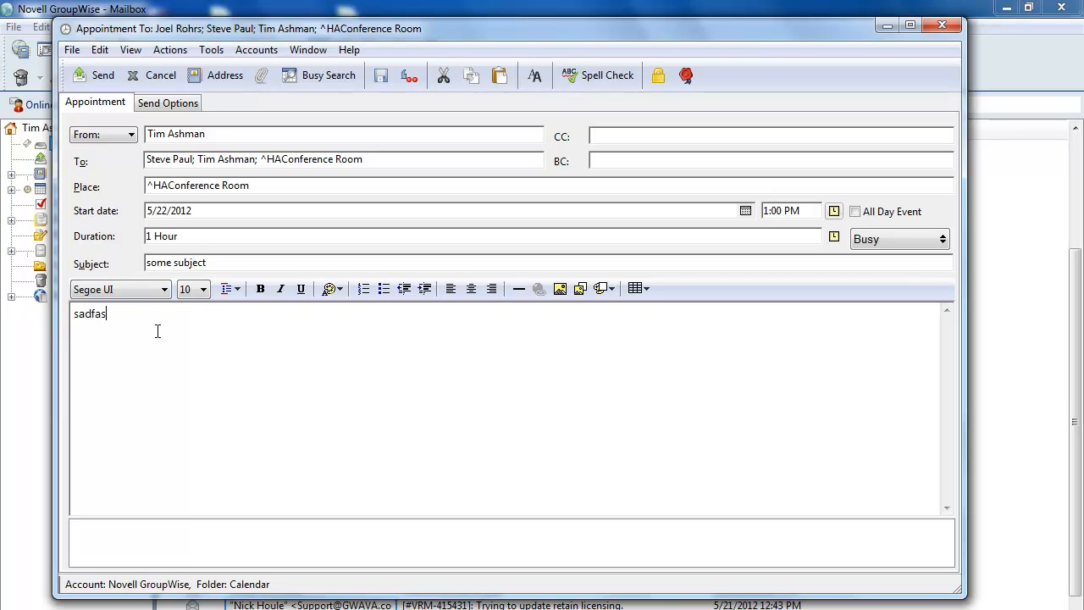
right_click(131, 537)
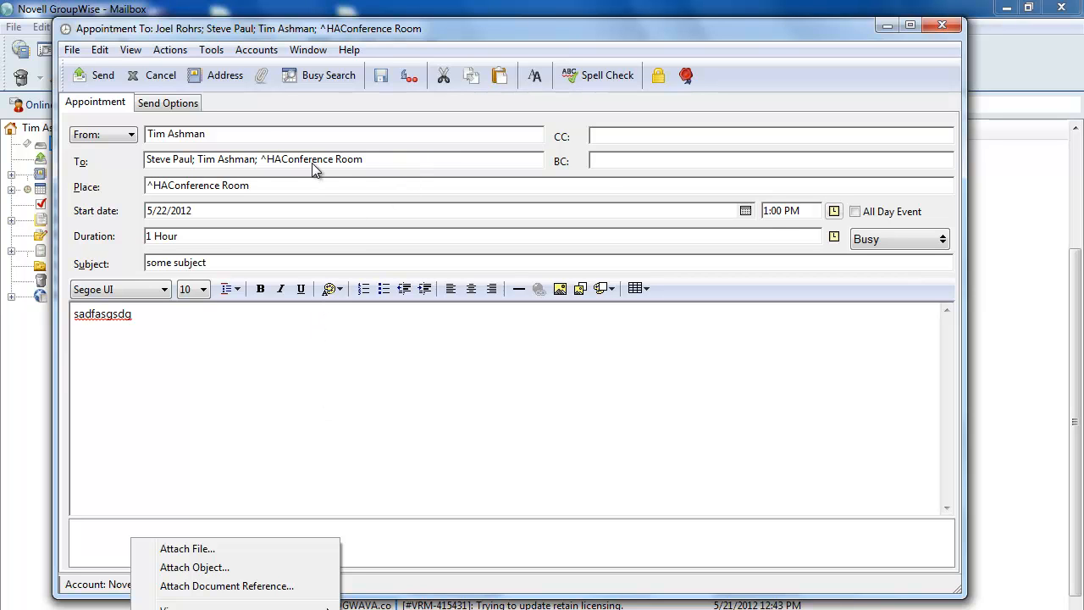
Review the addressee list, then close the appointment and choose No to discard it unsaved
left_click(349, 165)
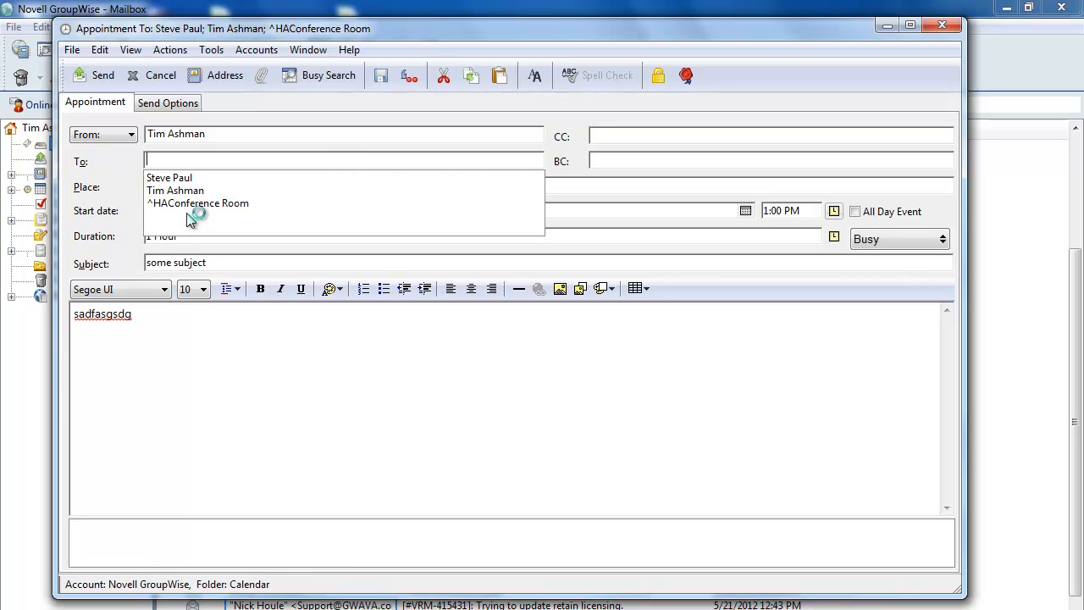
left_click(210, 204)
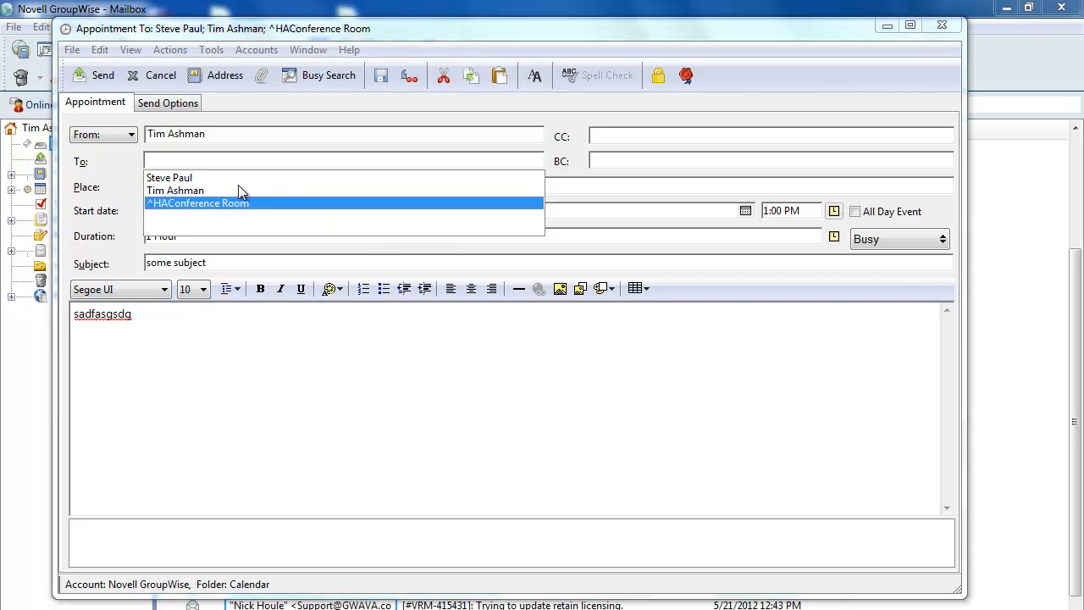
left_click(190, 162)
left_click(311, 395)
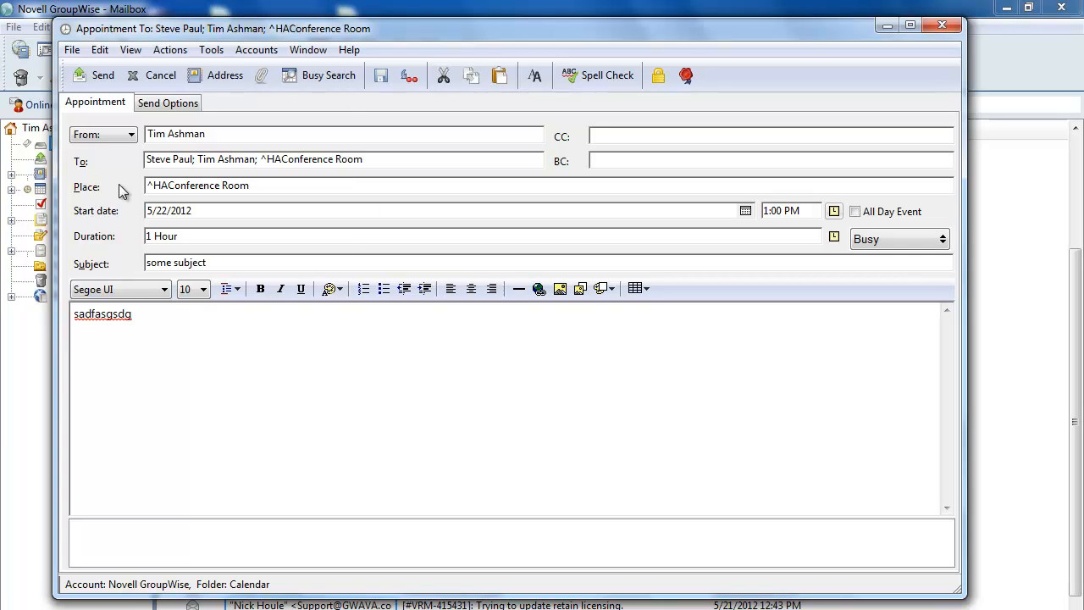
left_click(942, 26)
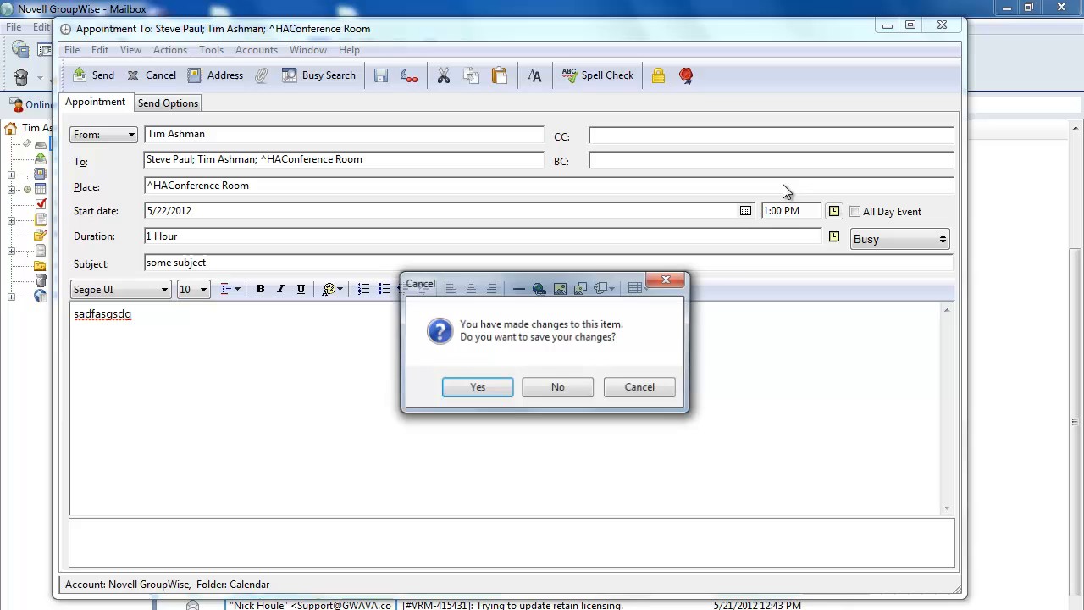
left_click(561, 389)
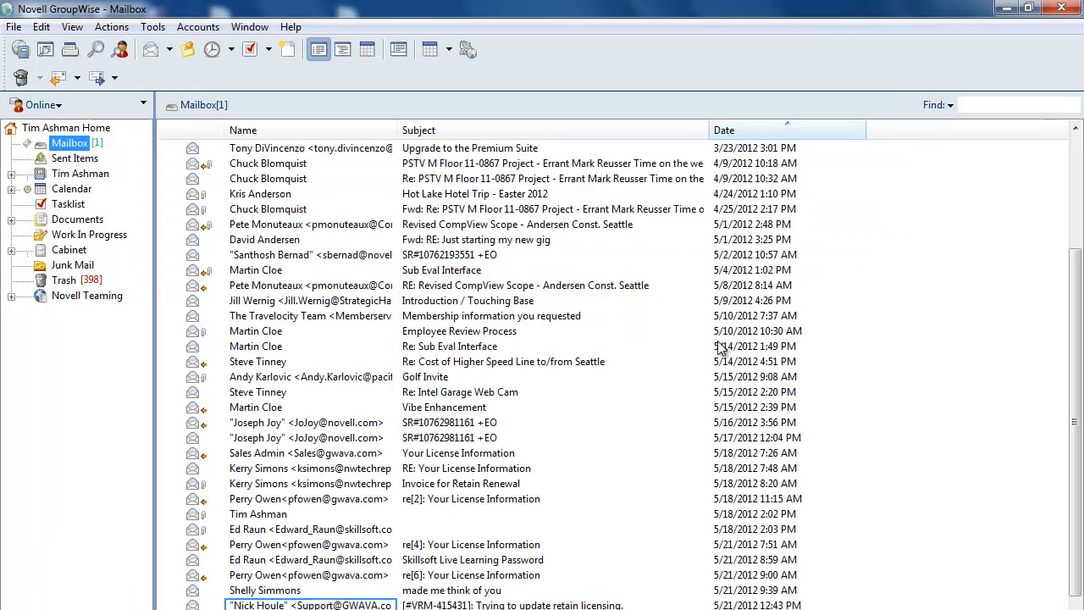